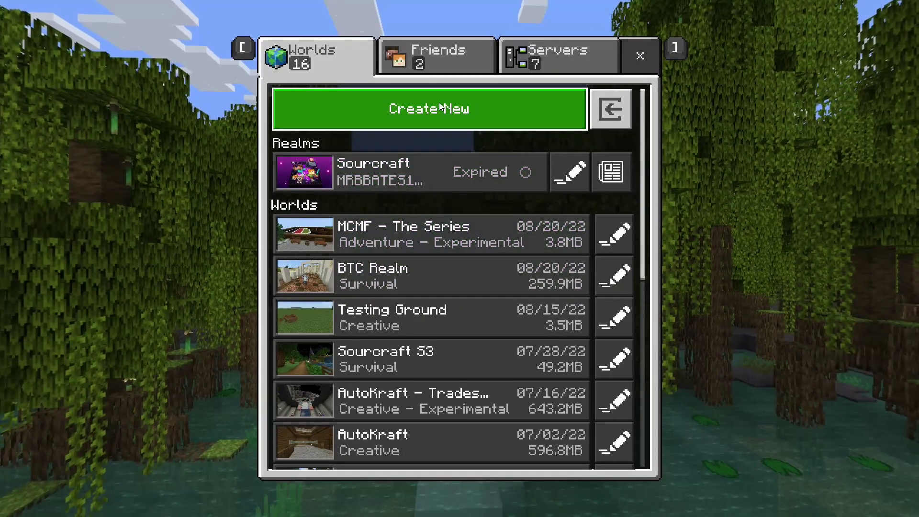
Start creating a new world and browse the available templates through to the full list of imported templates.
{"action": "left_click", "coordinate": [439, 106]}
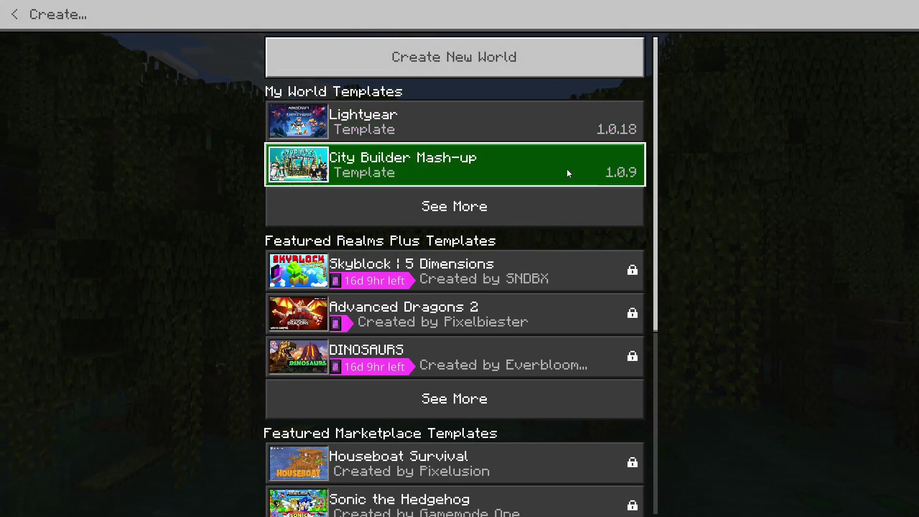
{"action": "scroll", "coordinate": [561, 209], "scroll_direction": "down", "scroll_amount": 3}
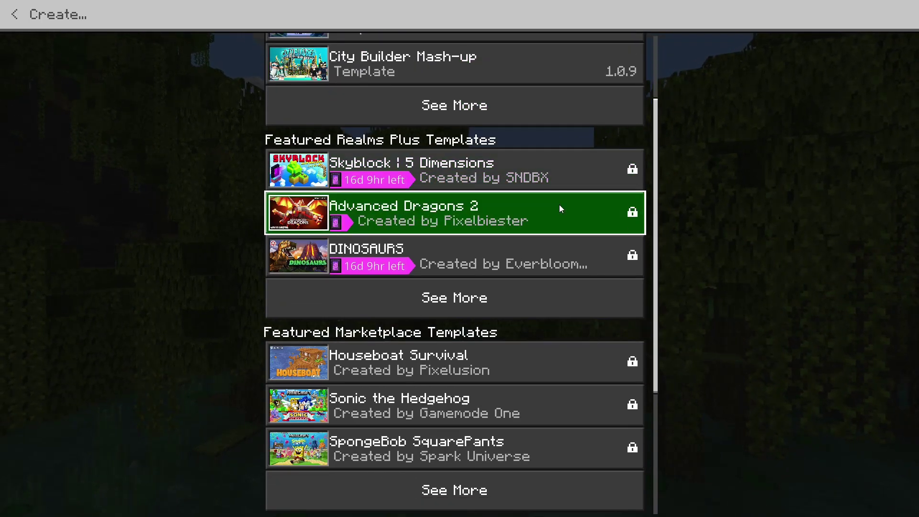
{"action": "scroll", "coordinate": [560, 207], "scroll_direction": "down", "scroll_amount": 6}
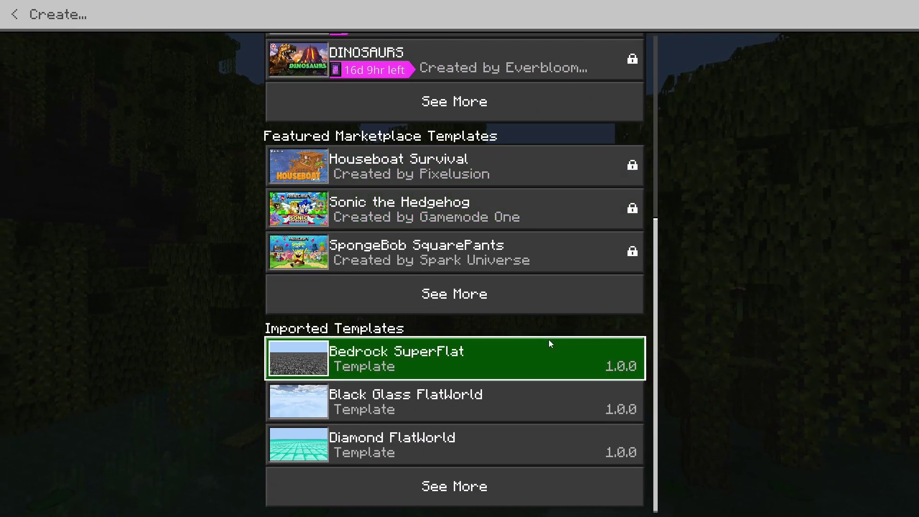
{"action": "left_click", "coordinate": [441, 486]}
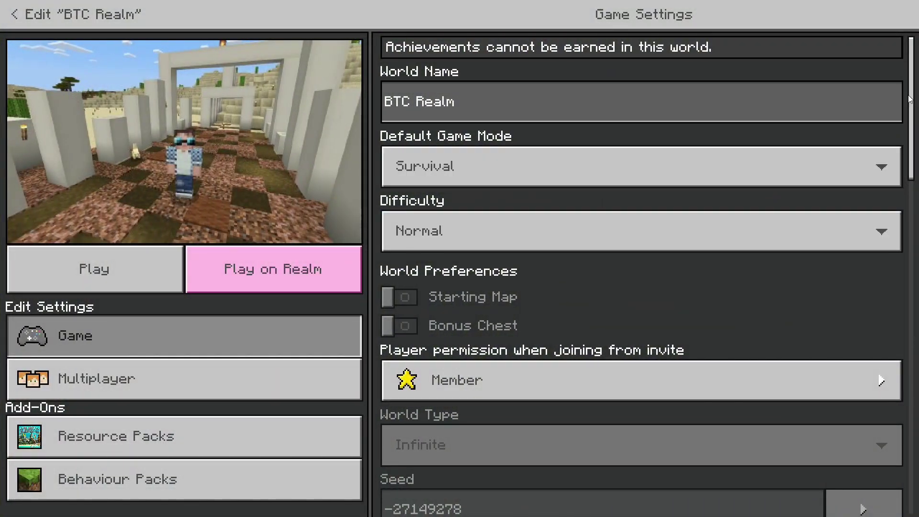
Make a copy of the BTC Realm world from its game settings.
{"action": "scroll", "coordinate": [889, 237], "scroll_direction": "down", "scroll_amount": 5}
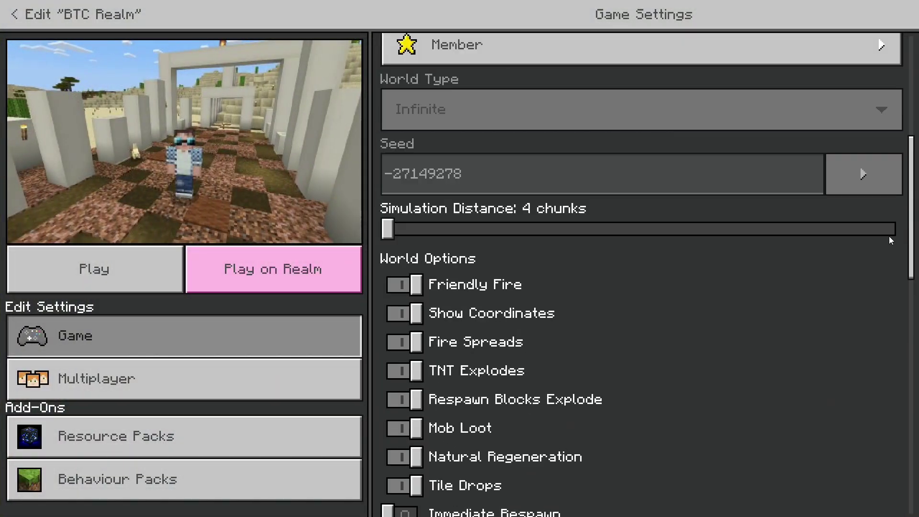
{"action": "scroll", "coordinate": [889, 335], "scroll_direction": "down", "scroll_amount": 10}
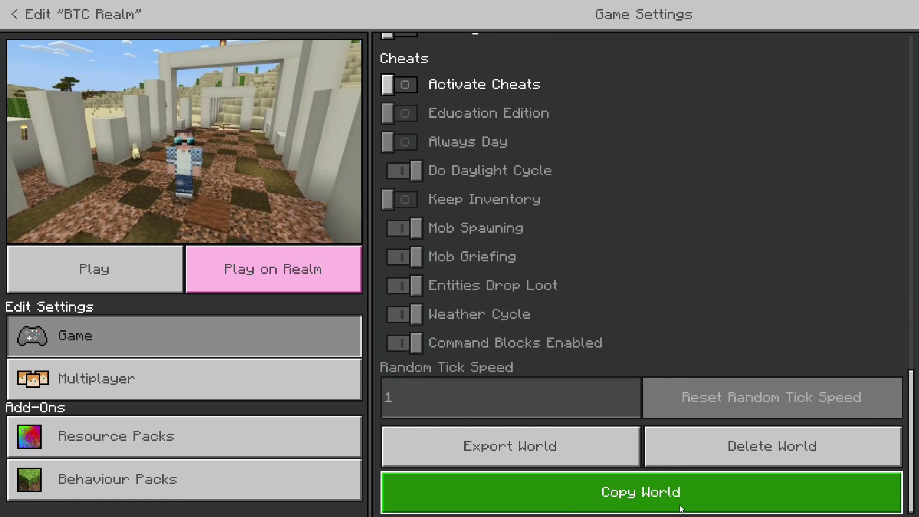
{"action": "left_click", "coordinate": [662, 494]}
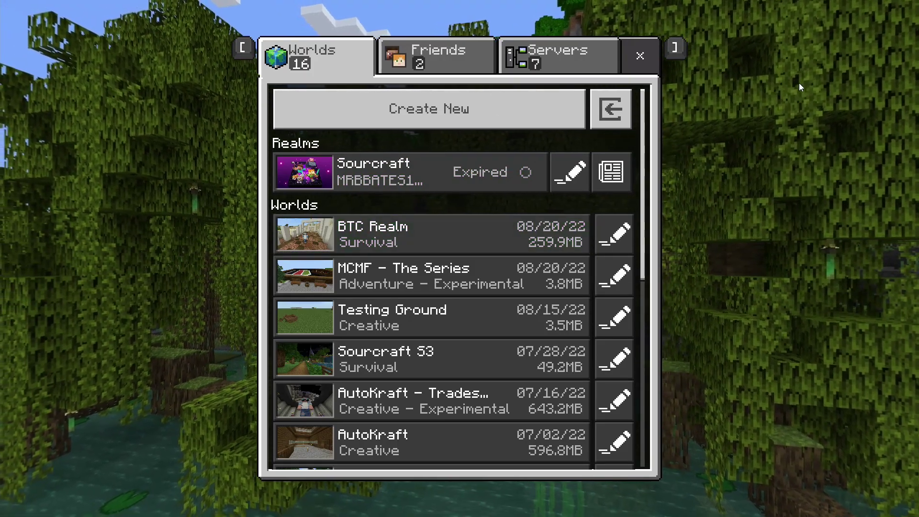
Open the game settings of the BTC Realm world, review the default game mode options, and set the respawn radius to 0.
{"action": "left_click", "coordinate": [615, 234]}
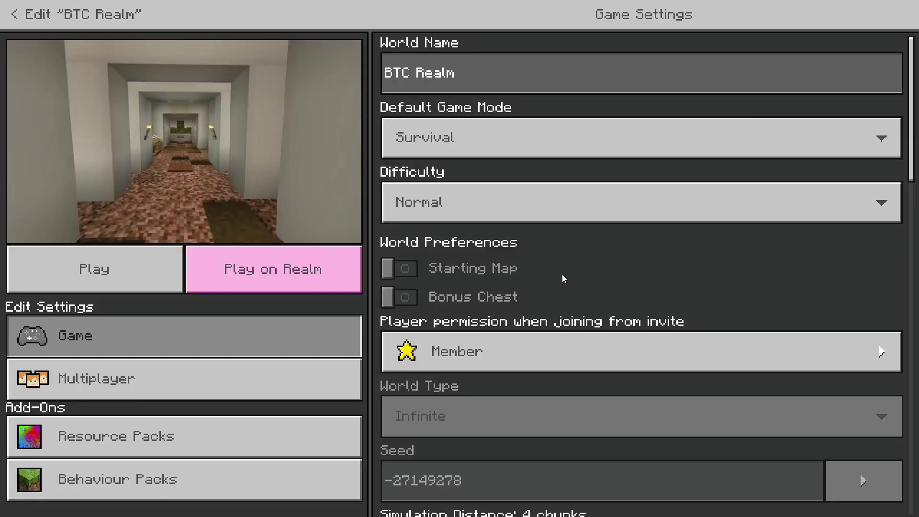
{"action": "left_click", "coordinate": [448, 140]}
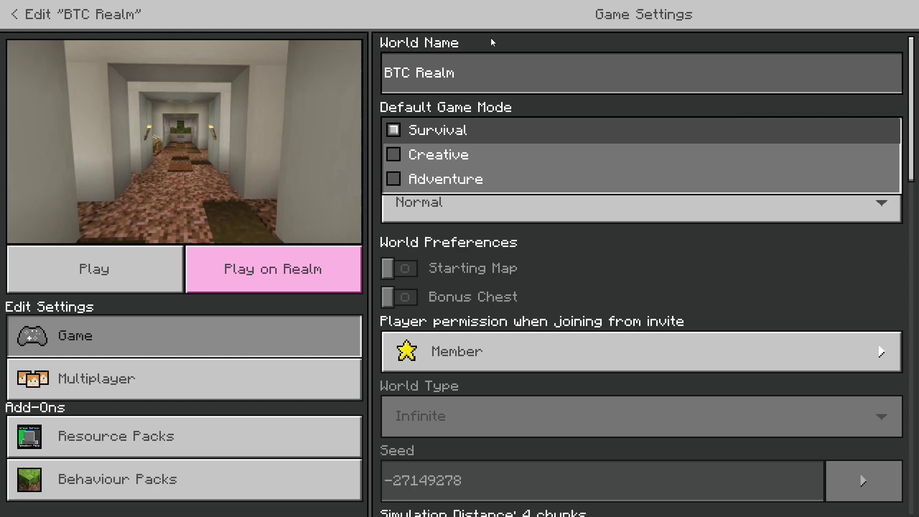
{"action": "scroll", "coordinate": [802, 266], "scroll_direction": "down", "scroll_amount": 5}
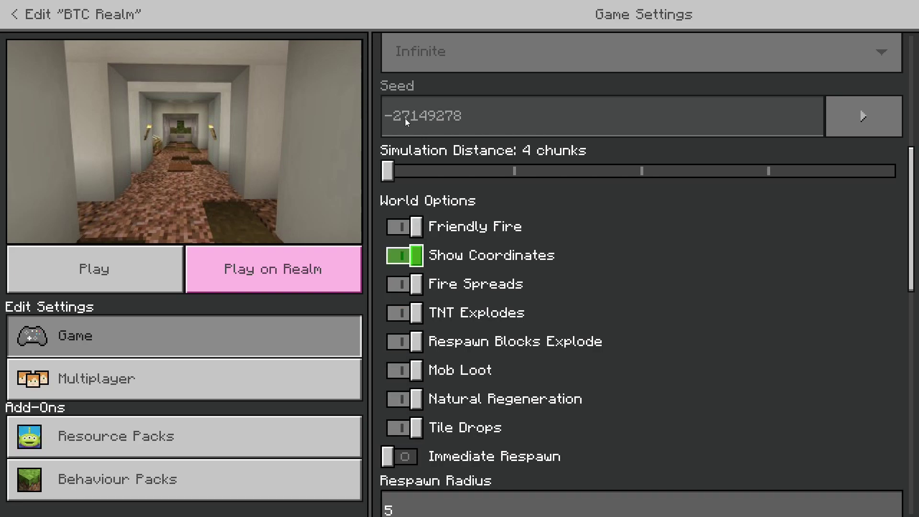
{"action": "scroll", "coordinate": [636, 346], "scroll_direction": "down", "scroll_amount": 5}
{"action": "left_click", "coordinate": [434, 287]}
{"action": "key", "text": "BackSpace"}
{"action": "type", "text": "0"}
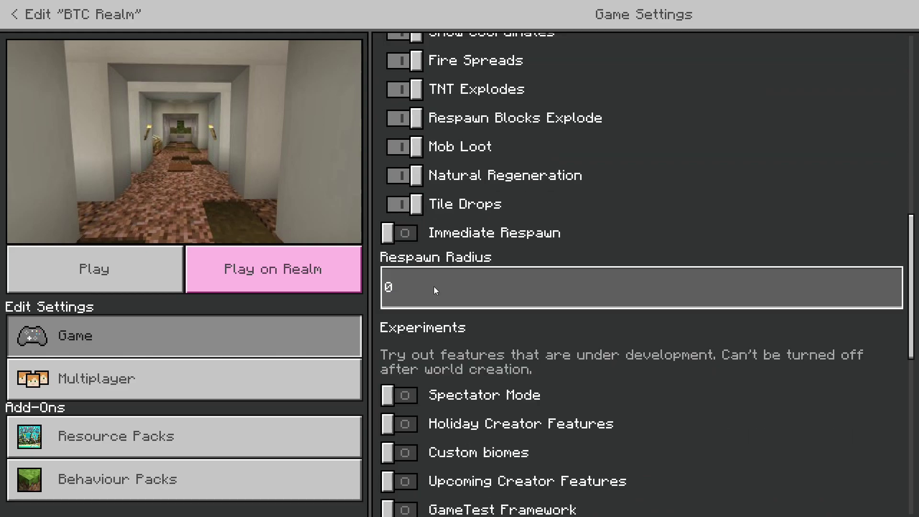
{"action": "left_click", "coordinate": [493, 233]}
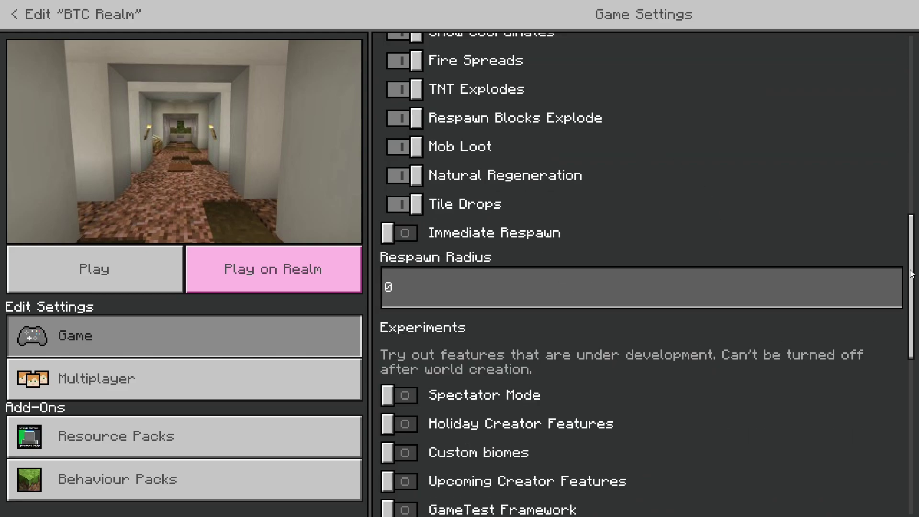
{"action": "scroll", "coordinate": [913, 321], "scroll_direction": "down", "scroll_amount": 1}
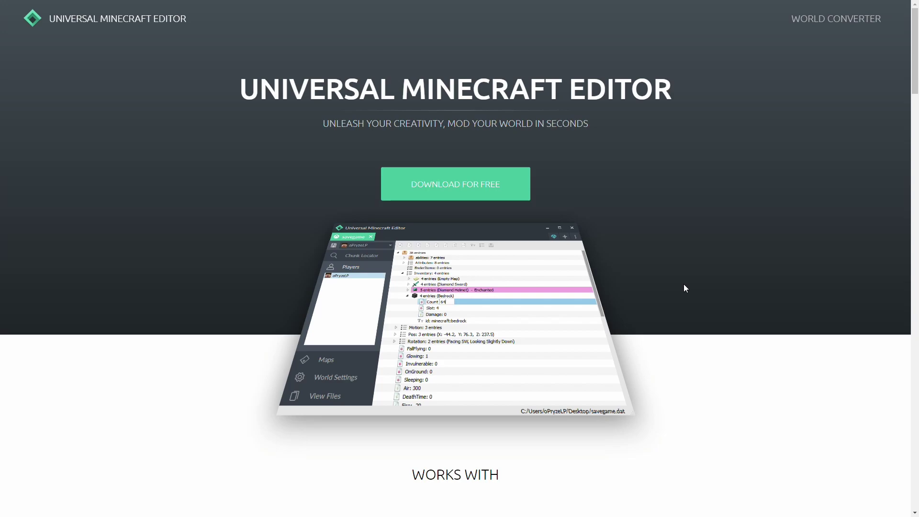
Switch to the Universal Minecraft Editor website and review its supported platforms and feature descriptions.
{"action": "scroll", "coordinate": [685, 288], "scroll_direction": "down", "scroll_amount": 6}
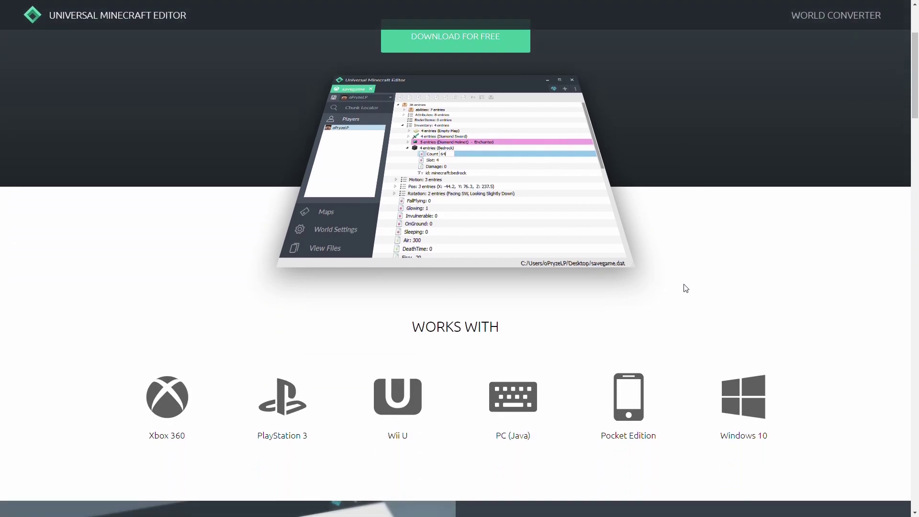
{"action": "scroll", "coordinate": [685, 288], "scroll_direction": "down", "scroll_amount": 2}
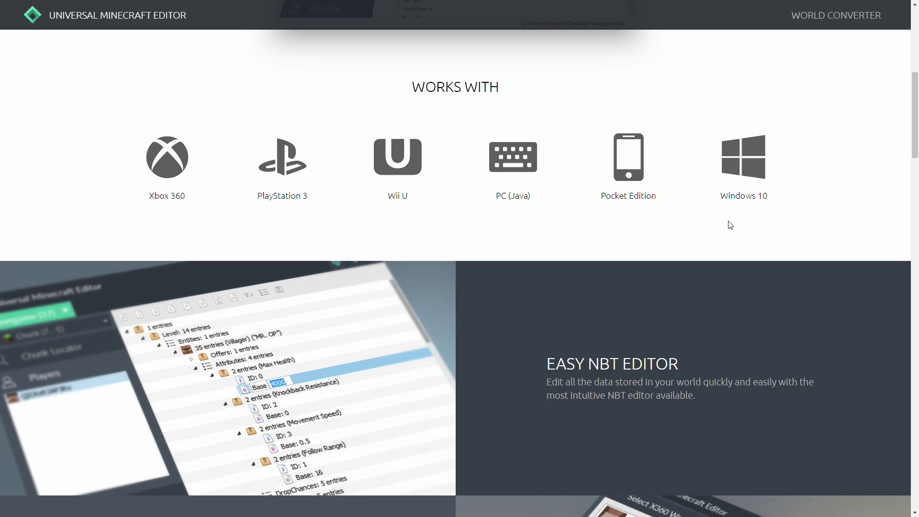
{"action": "scroll", "coordinate": [775, 194], "scroll_direction": "down", "scroll_amount": 2}
{"action": "scroll", "coordinate": [766, 186], "scroll_direction": "down", "scroll_amount": 3}
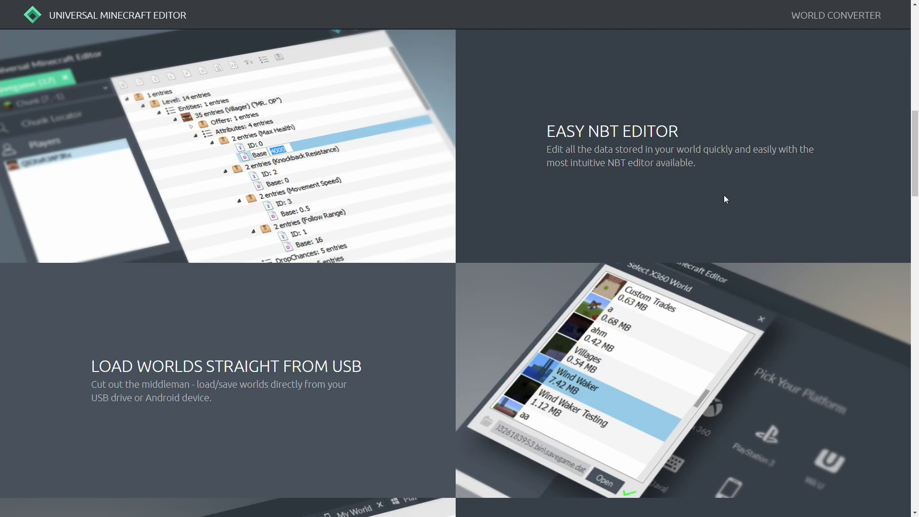
{"action": "scroll", "coordinate": [713, 168], "scroll_direction": "up", "scroll_amount": 10}
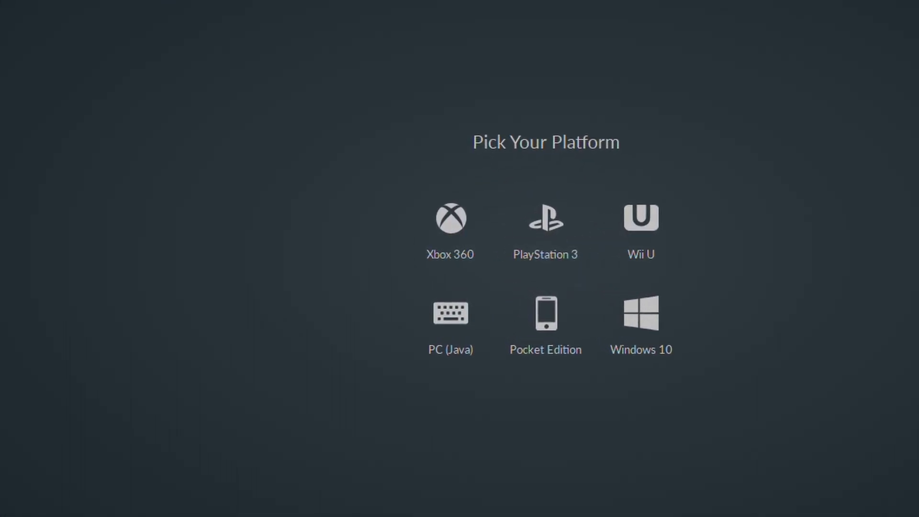
Switch to Universal Minecraft Editor and open the BTC Realm world from the Windows 10 platform.
{"action": "left_click", "coordinate": [663, 321]}
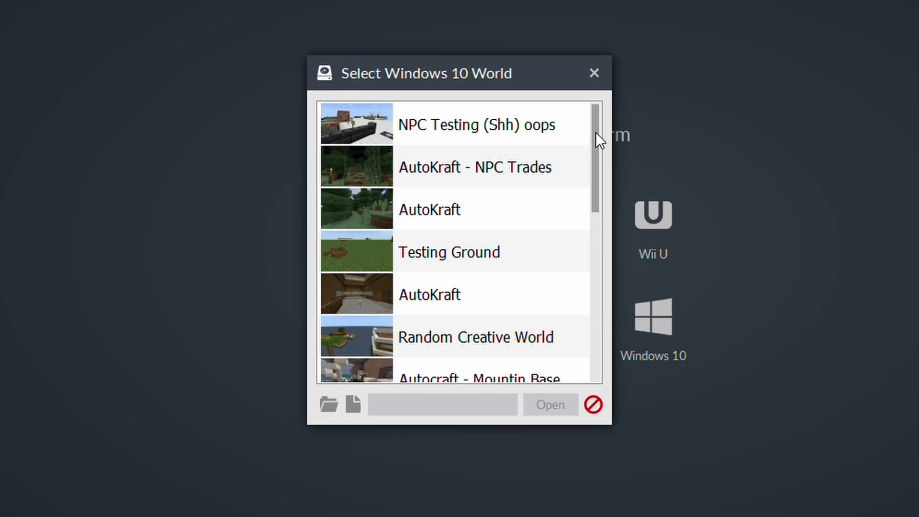
{"action": "left_click_drag", "start_coordinate": [595, 133], "coordinate": [578, 216]}
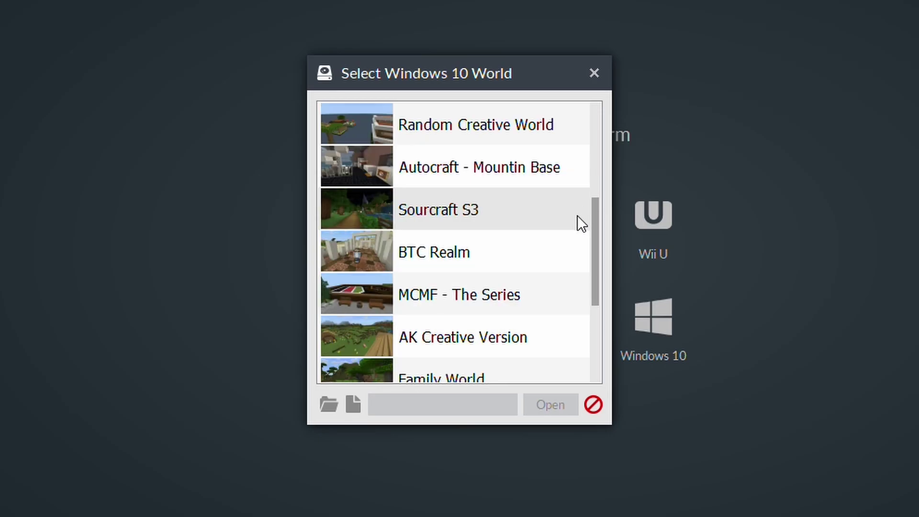
{"action": "left_click", "coordinate": [432, 249]}
{"action": "left_click", "coordinate": [543, 407]}
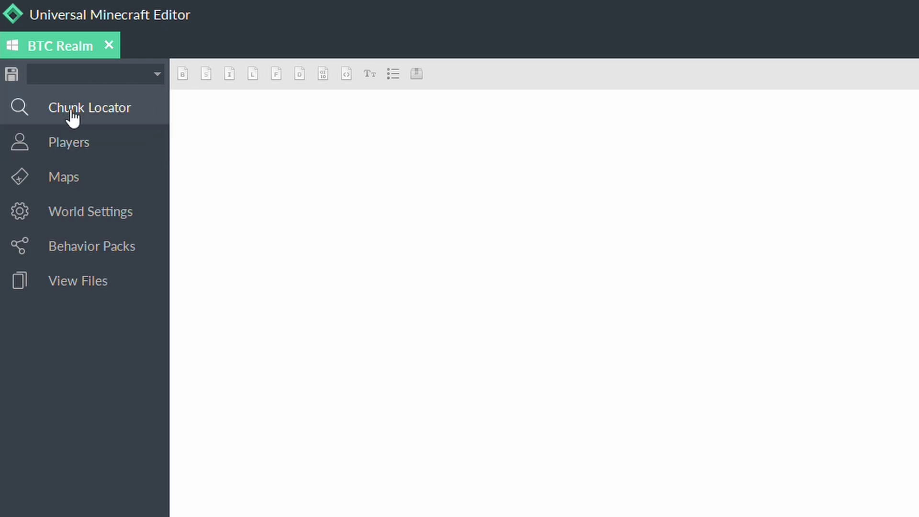
Expand the world's player files and look through the entries from first to last.
{"action": "left_click", "coordinate": [69, 148]}
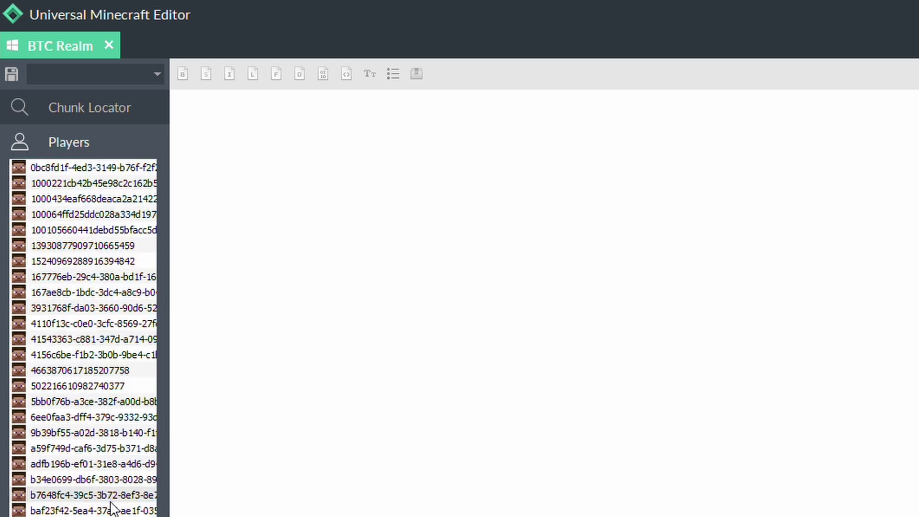
{"action": "left_click", "coordinate": [100, 243]}
{"action": "left_click", "coordinate": [98, 168]}
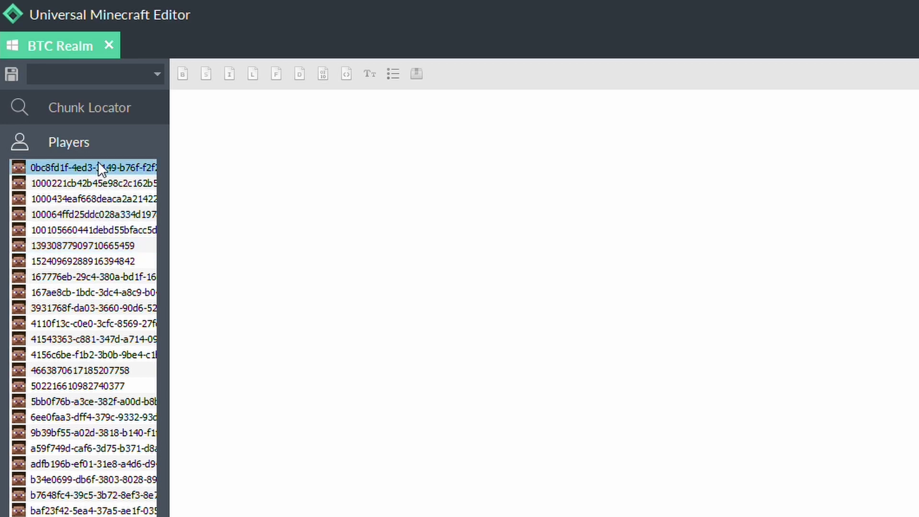
{"action": "scroll", "coordinate": [96, 320], "scroll_direction": "down", "scroll_amount": 4}
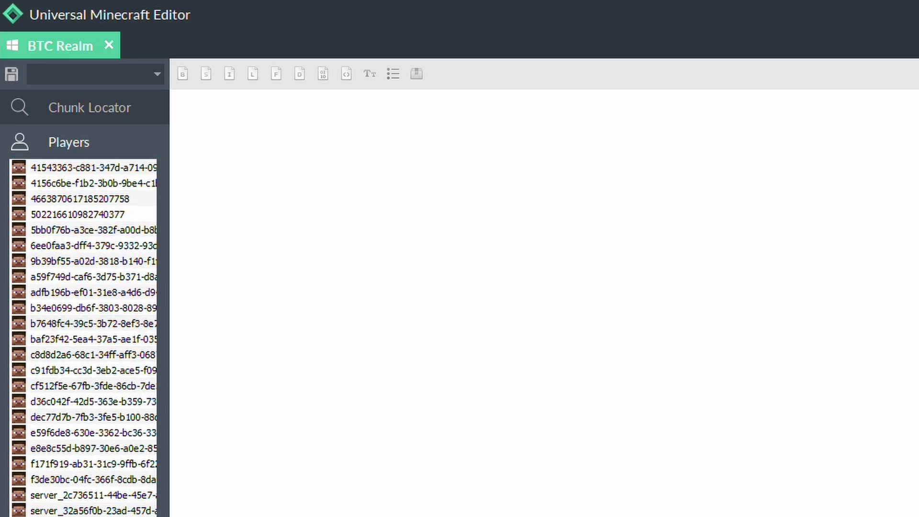
{"action": "left_click", "coordinate": [96, 308]}
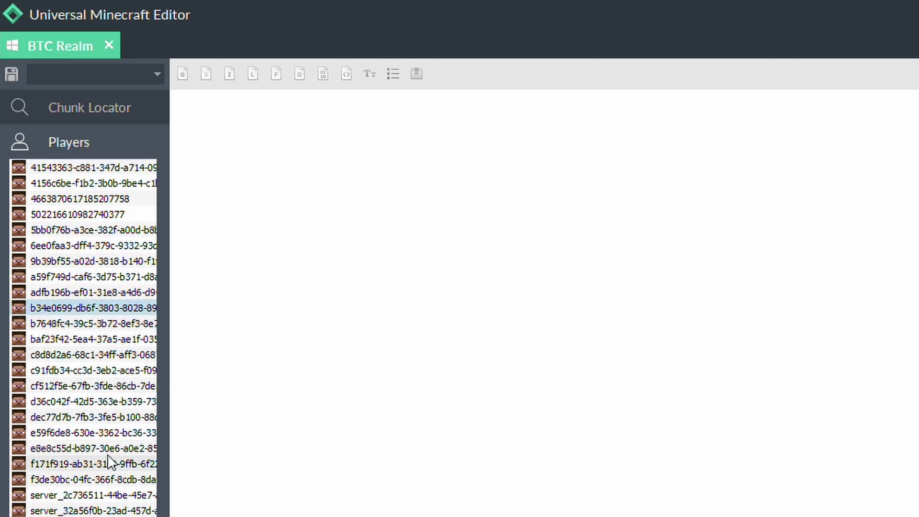
{"action": "scroll", "coordinate": [109, 301], "scroll_direction": "up", "scroll_amount": 4}
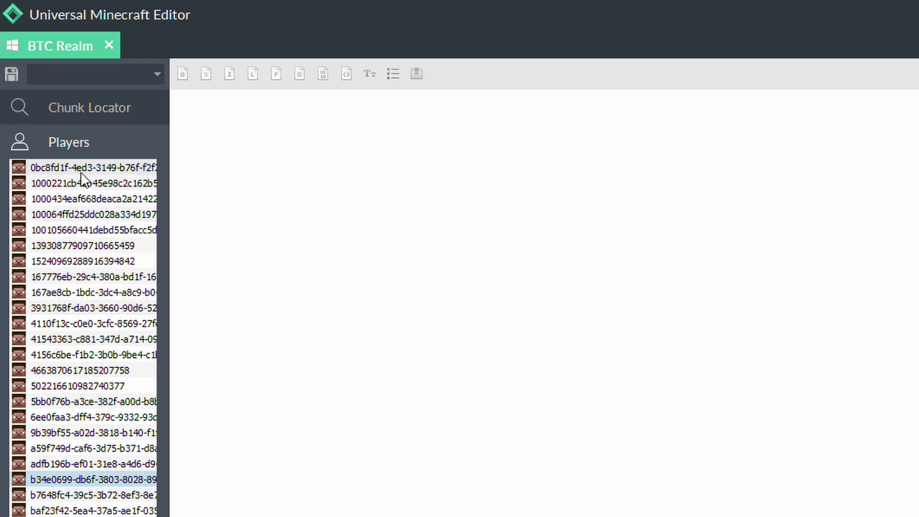
{"action": "left_click", "coordinate": [82, 168]}
{"action": "scroll", "coordinate": [76, 287], "scroll_direction": "down", "scroll_amount": 4}
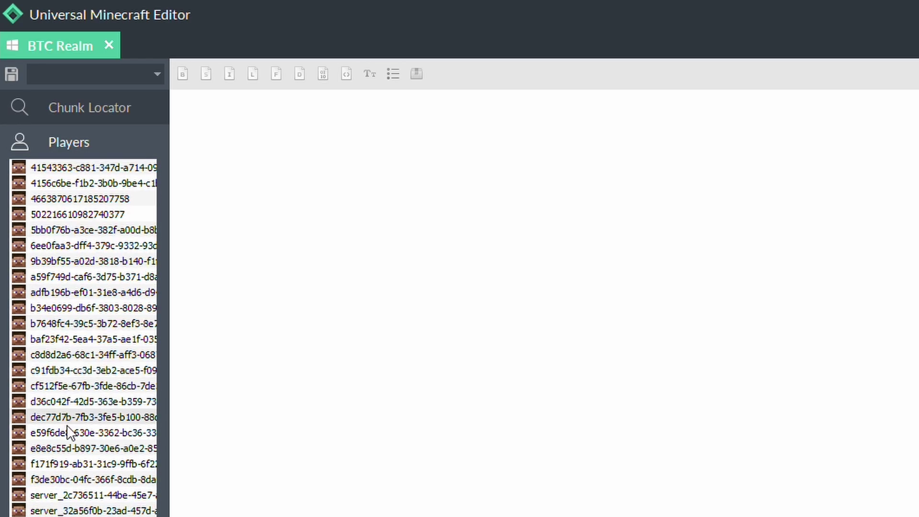
Delete all player files from the BTC Realm world and save the world.
{"action": "key", "text": "ctrl+a"}
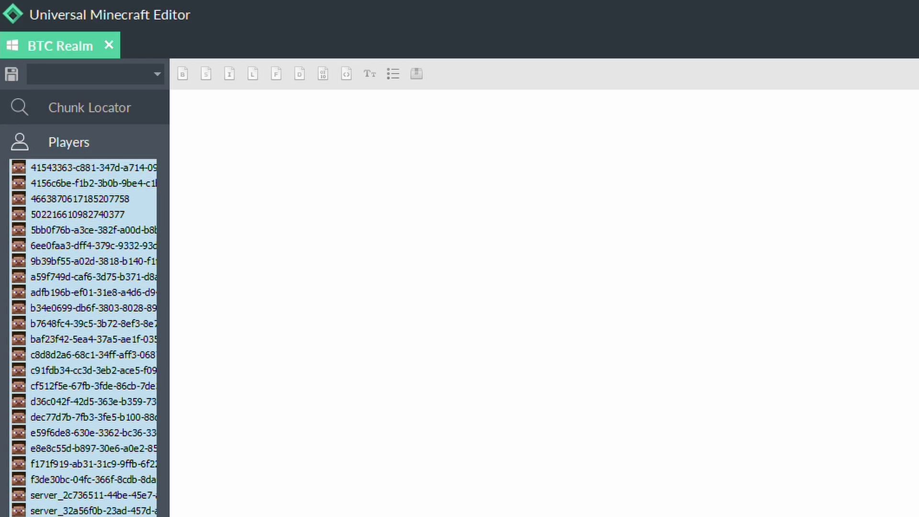
{"action": "scroll", "coordinate": [96, 166], "scroll_direction": "up", "scroll_amount": 4}
{"action": "right_click", "coordinate": [96, 165]}
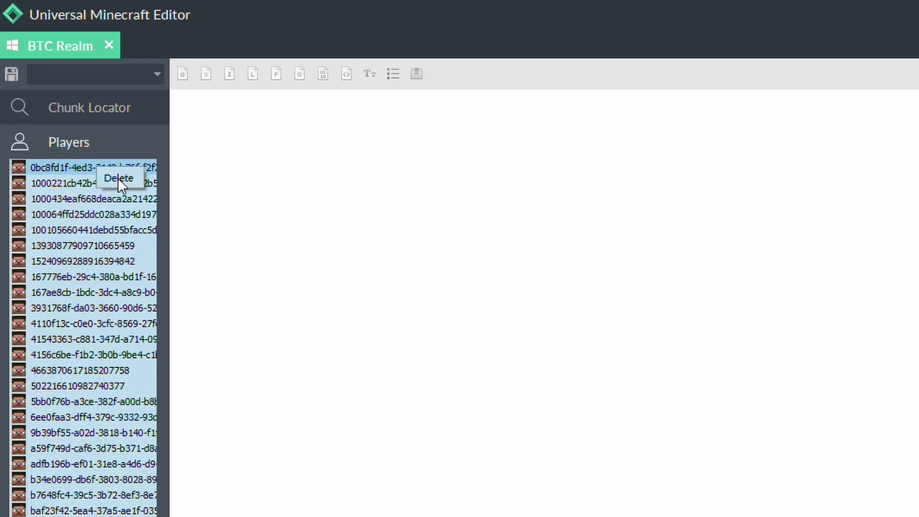
{"action": "left_click", "coordinate": [118, 177]}
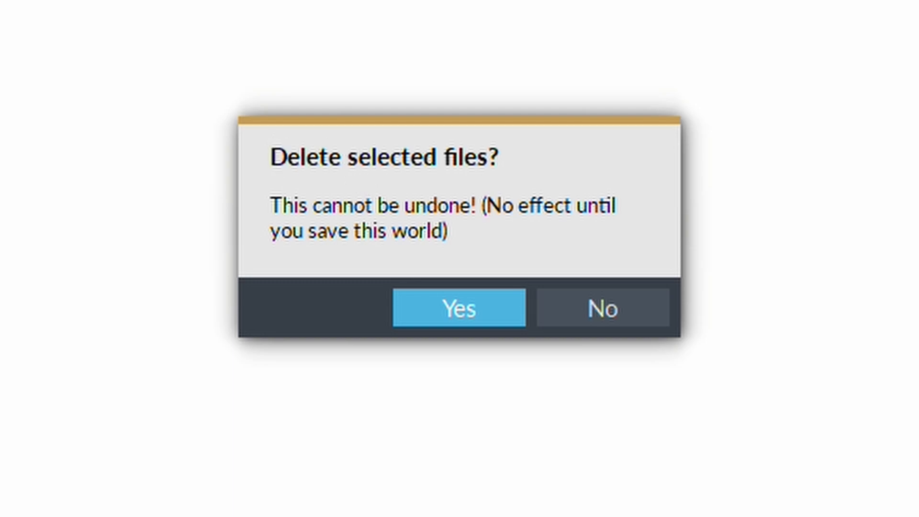
{"action": "left_click", "coordinate": [478, 311]}
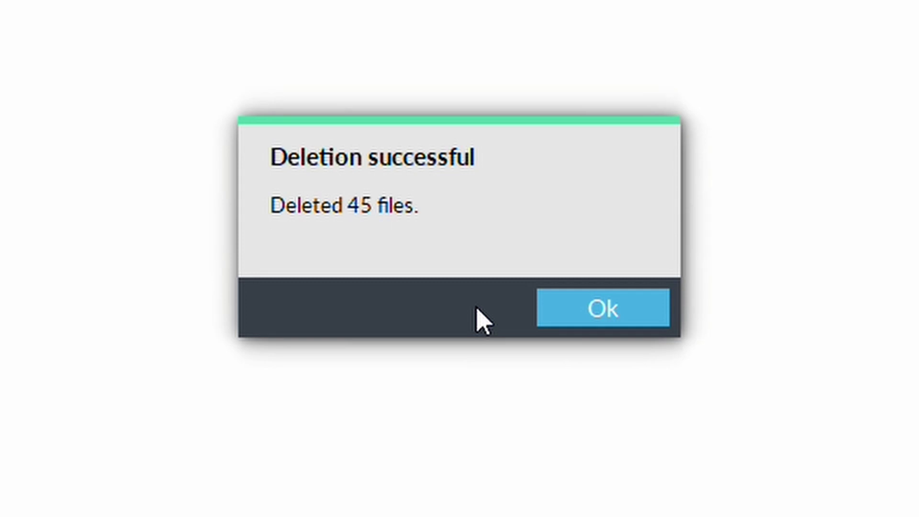
{"action": "left_click", "coordinate": [631, 316]}
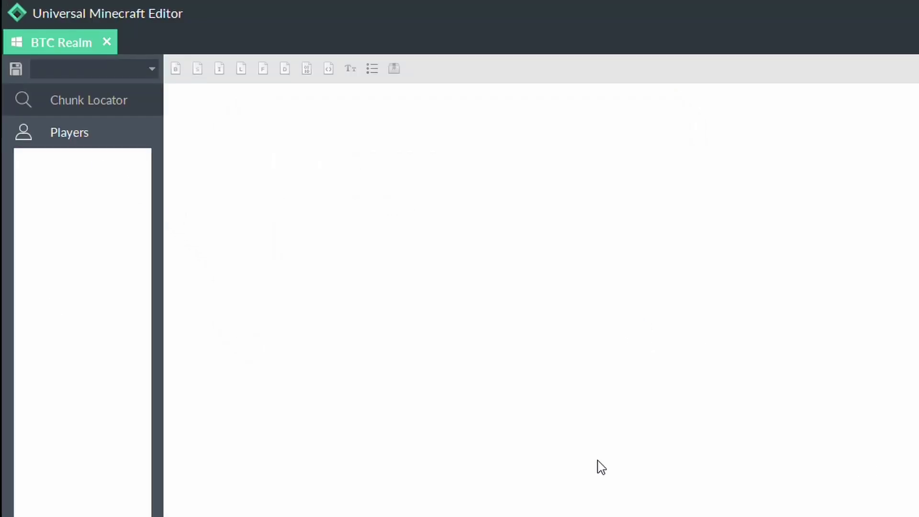
{"action": "left_click", "coordinate": [104, 134]}
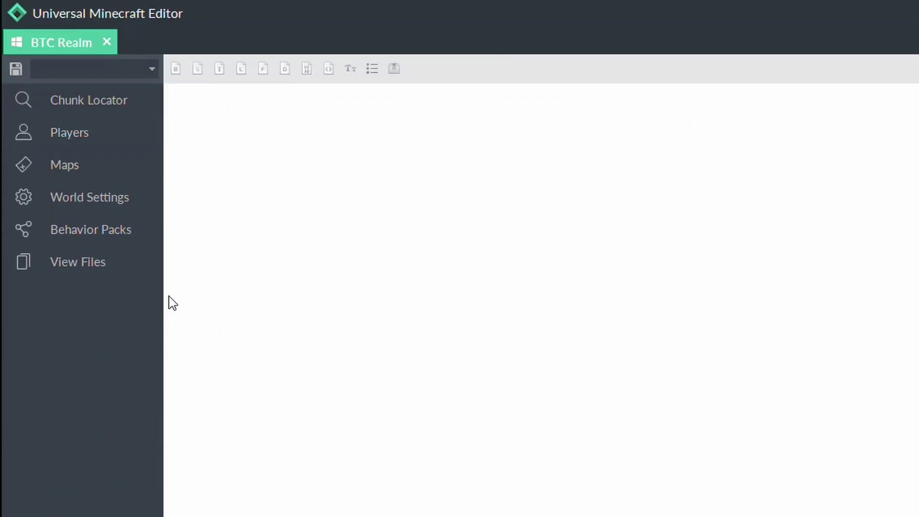
{"action": "left_click", "coordinate": [18, 70]}
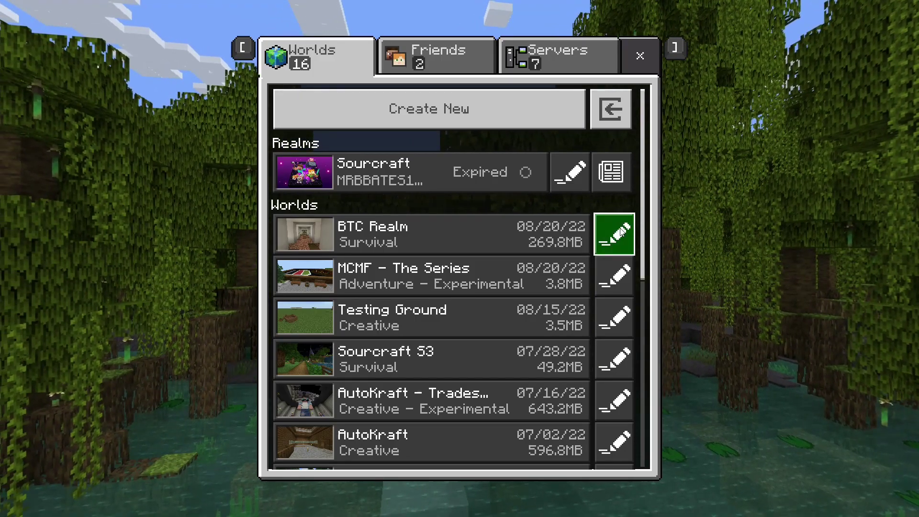
Open the BTC Realm world's settings and export the world as BTC Realm template.mcworld.
{"action": "left_click", "coordinate": [619, 232]}
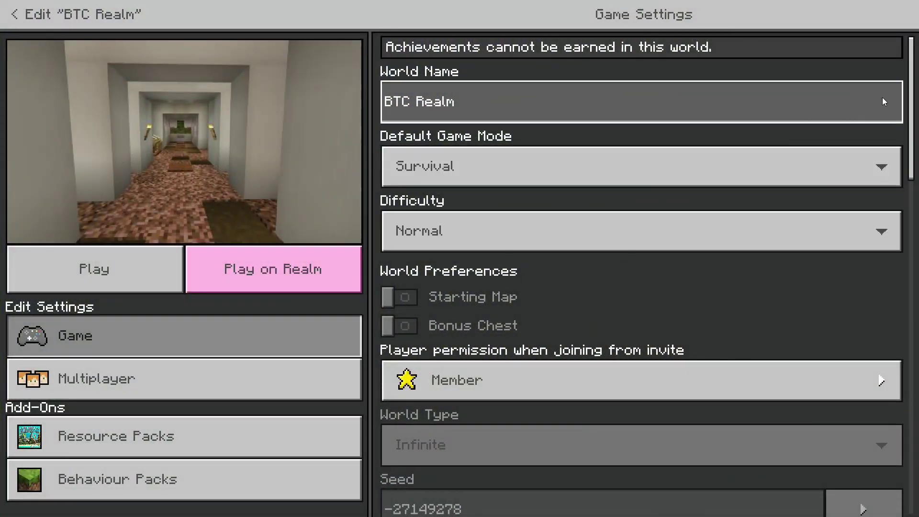
{"action": "left_click_drag", "start_coordinate": [911, 115], "coordinate": [908, 450]}
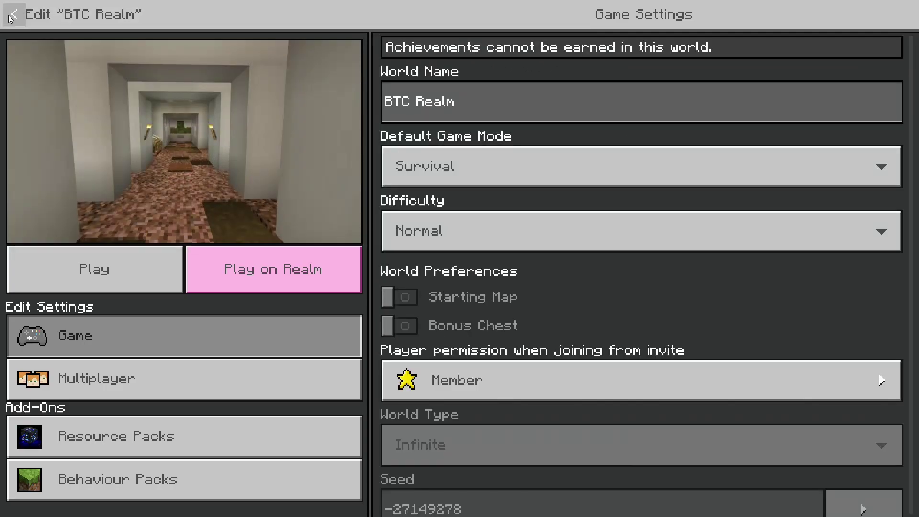
{"action": "key", "text": "Escape"}
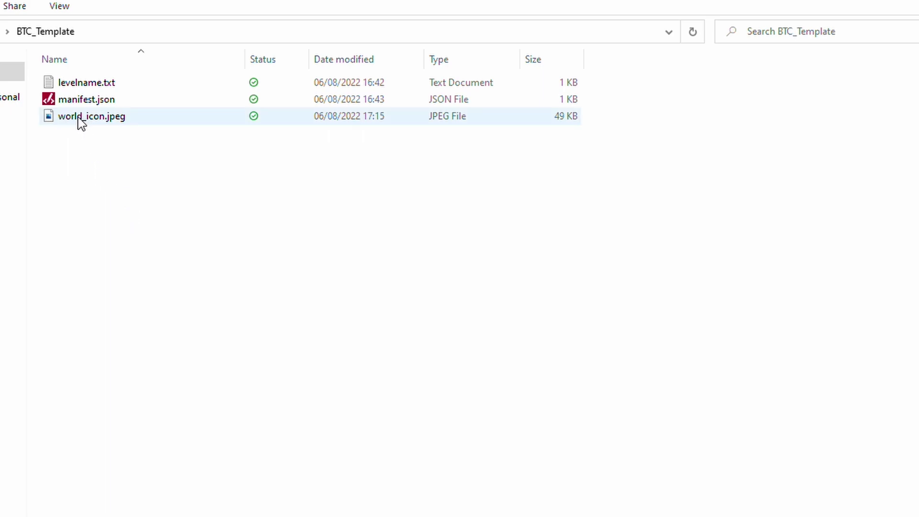
Switch to the BTC_Template folder in File Explorer and view the world_icon.jpeg image.
{"action": "mouse_move", "coordinate": [79, 118]}
{"action": "left_click", "coordinate": [84, 121]}
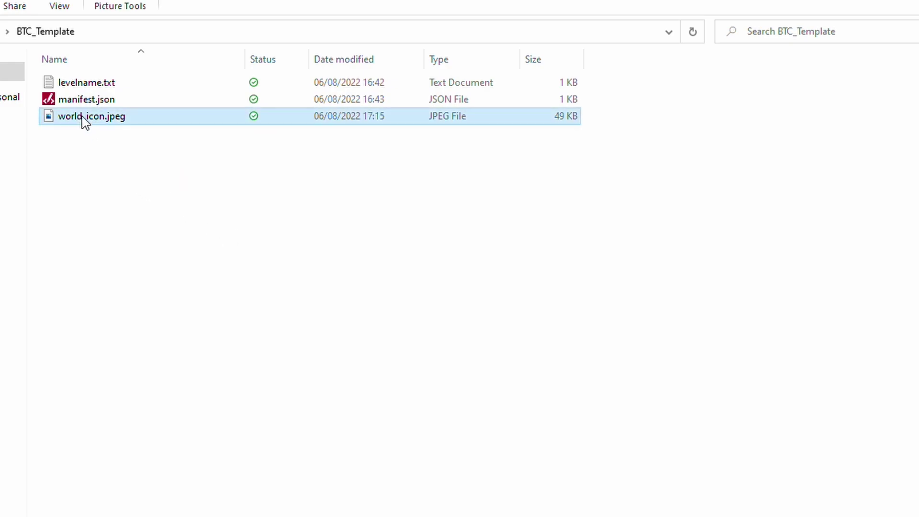
{"action": "double_click", "coordinate": [84, 121]}
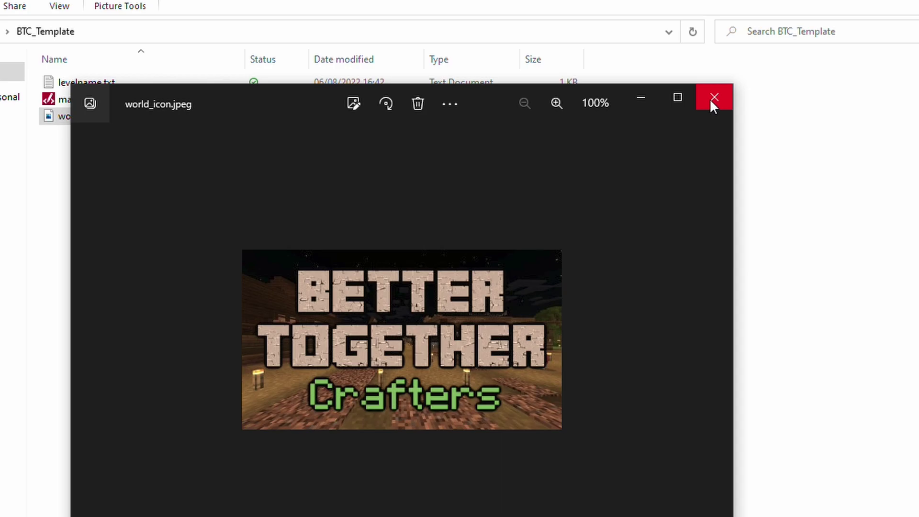
{"action": "left_click", "coordinate": [722, 113]}
Check the detailed image properties of world_icon.jpeg and close the open image.
{"action": "right_click", "coordinate": [125, 116]}
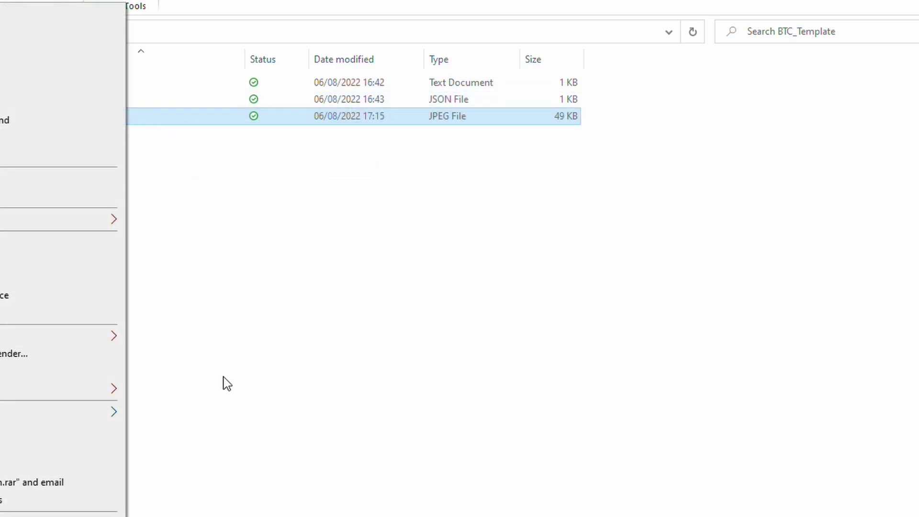
{"action": "key", "text": "r"}
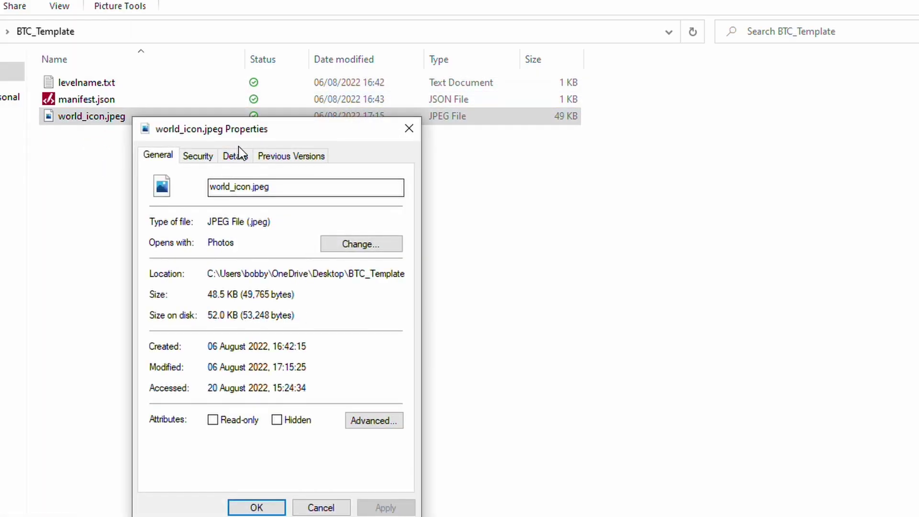
{"action": "left_click", "coordinate": [235, 154]}
{"action": "left_click", "coordinate": [269, 414]}
{"action": "key", "text": "Escape"}
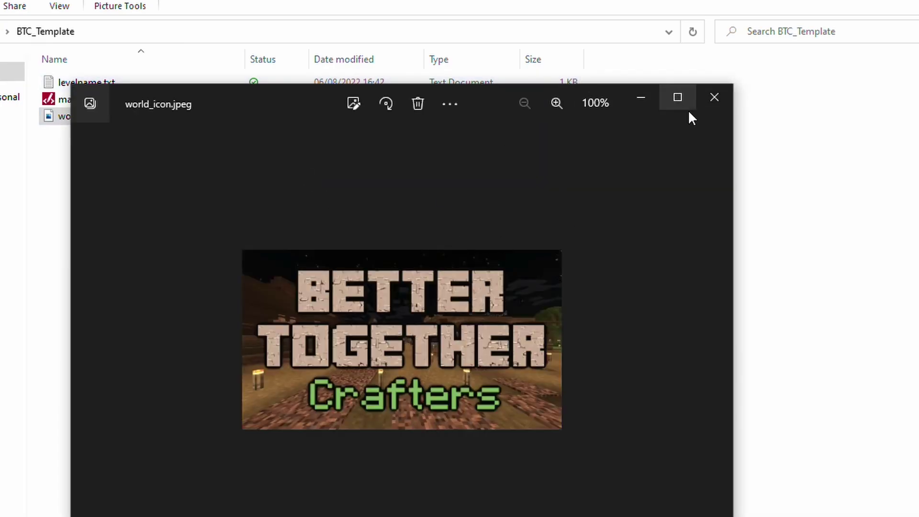
{"action": "left_click", "coordinate": [712, 97]}
Open manifest.json and examine the header's base_game_version and lock_template_options entries.
{"action": "key", "text": "Up"}
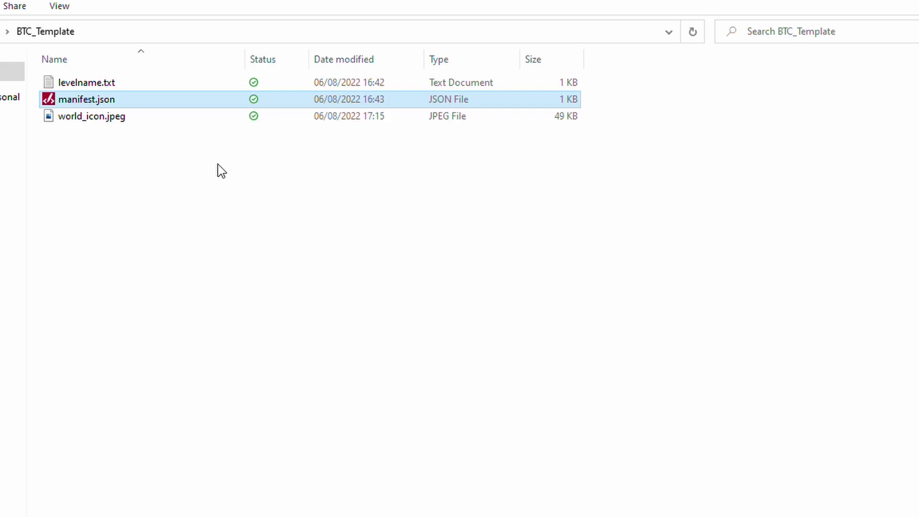
{"action": "key", "text": "Return"}
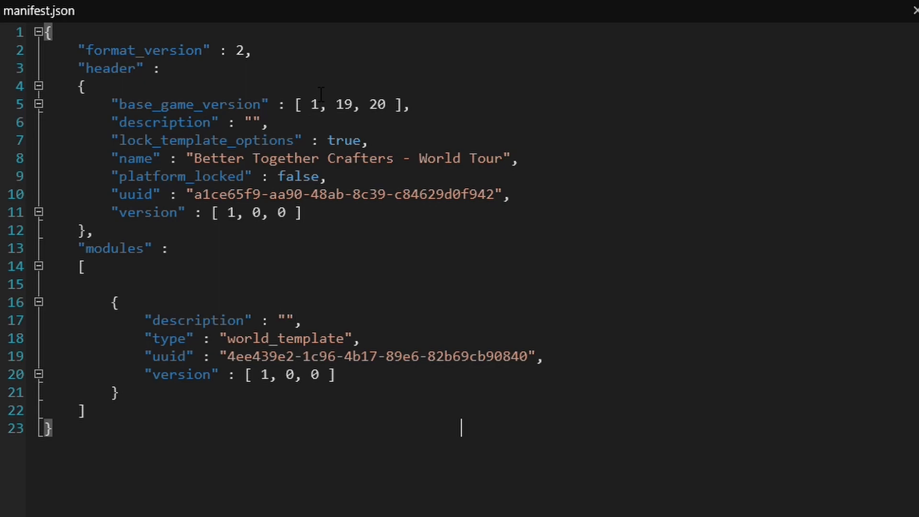
{"action": "left_click", "coordinate": [314, 105]}
{"action": "left_click_drag", "start_coordinate": [314, 104], "coordinate": [386, 104]}
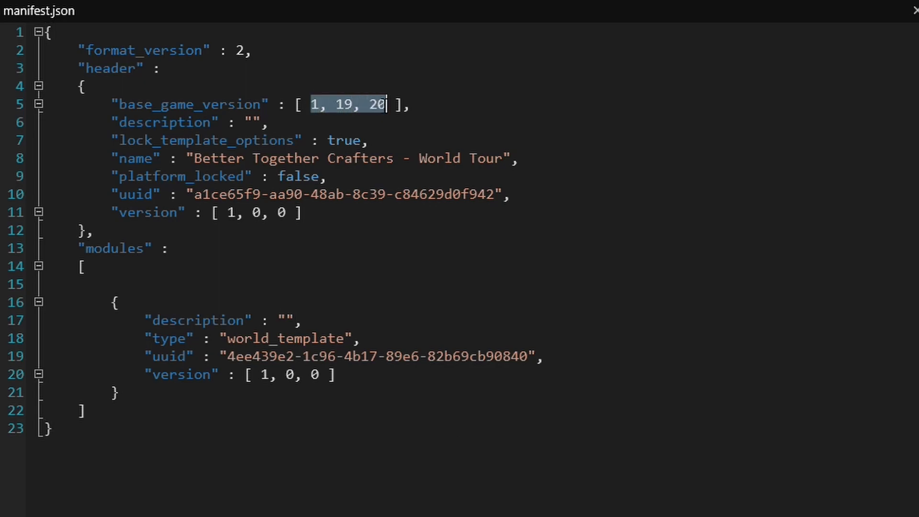
{"action": "left_click", "coordinate": [420, 104]}
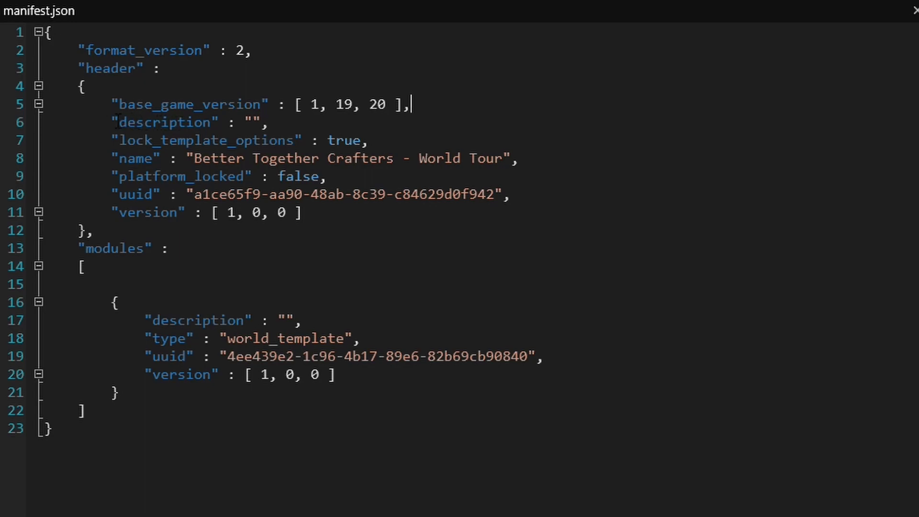
{"action": "left_click_drag", "start_coordinate": [112, 140], "coordinate": [368, 140]}
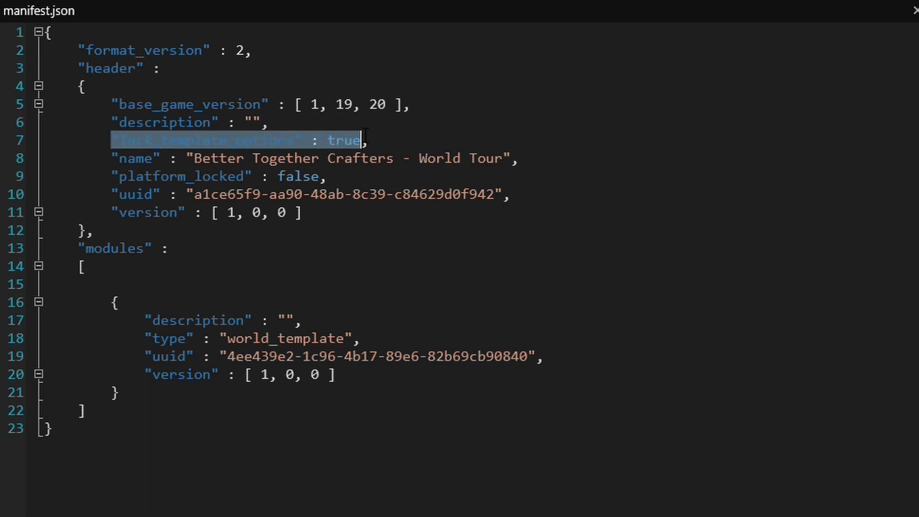
{"action": "left_click", "coordinate": [388, 139]}
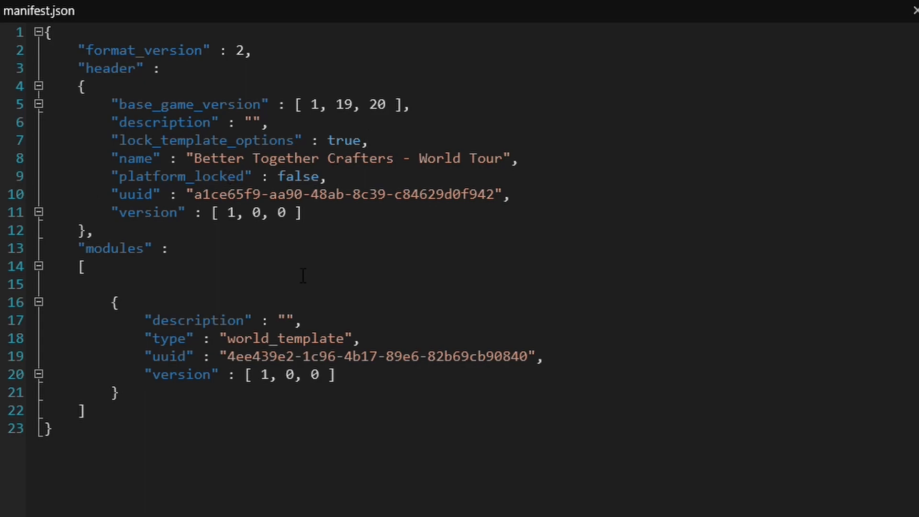
Examine the uuid entries in the header and modules sections of manifest.json and leave the file.
{"action": "double_click", "coordinate": [137, 194]}
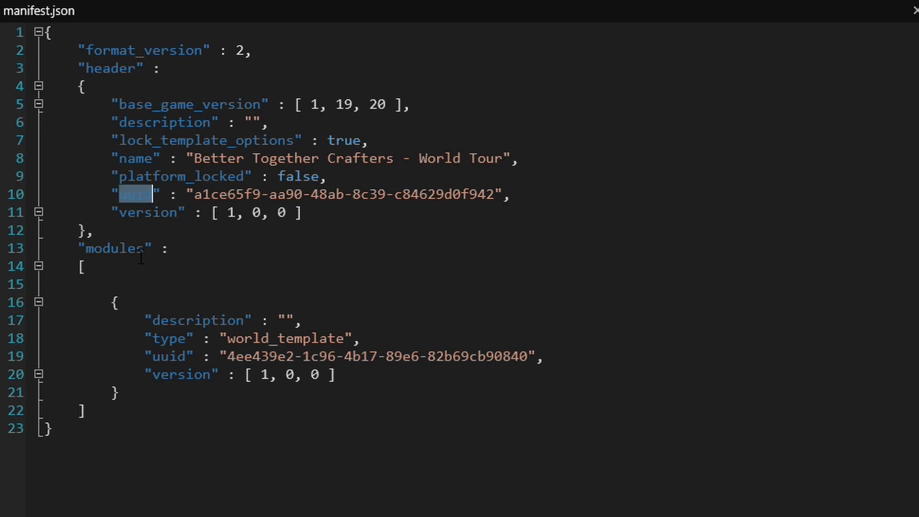
{"action": "double_click", "coordinate": [166, 357]}
{"action": "left_click", "coordinate": [359, 376]}
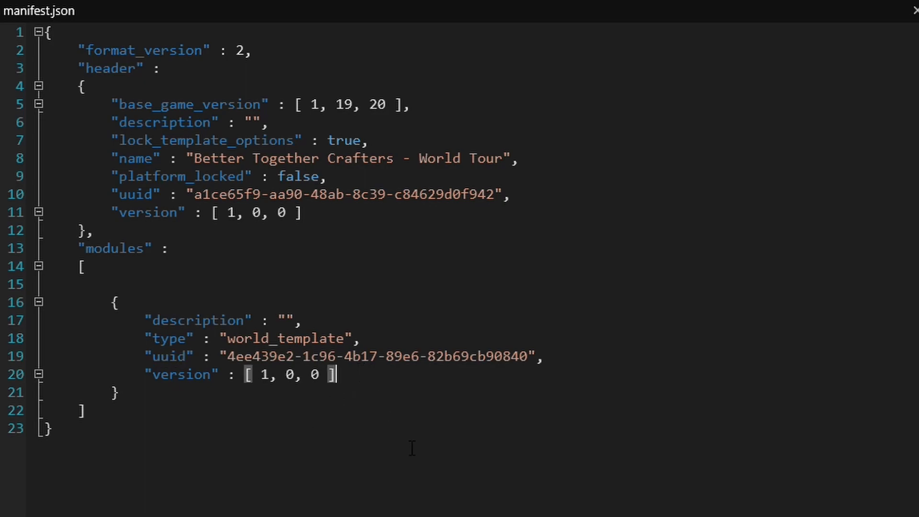
{"action": "left_click", "coordinate": [325, 261]}
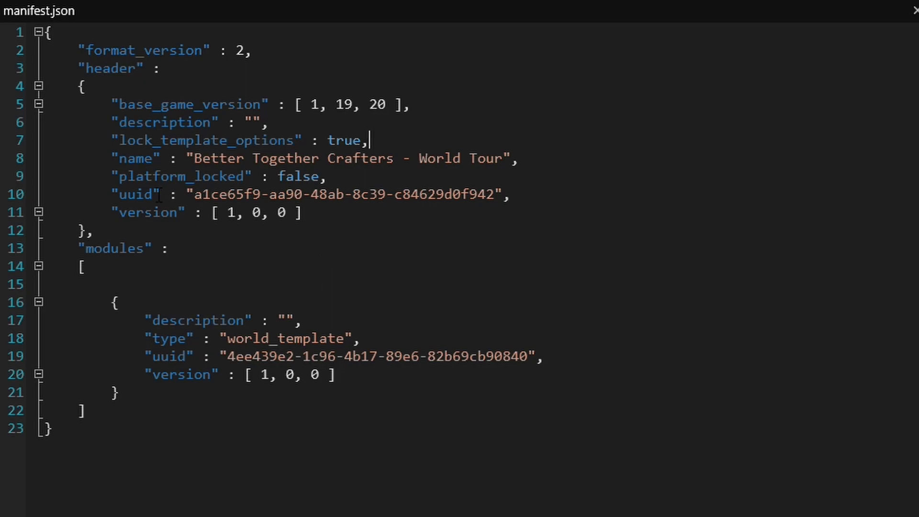
{"action": "double_click", "coordinate": [137, 194]}
{"action": "double_click", "coordinate": [167, 362]}
{"action": "left_click", "coordinate": [359, 374]}
{"action": "left_click", "coordinate": [14, 2]}
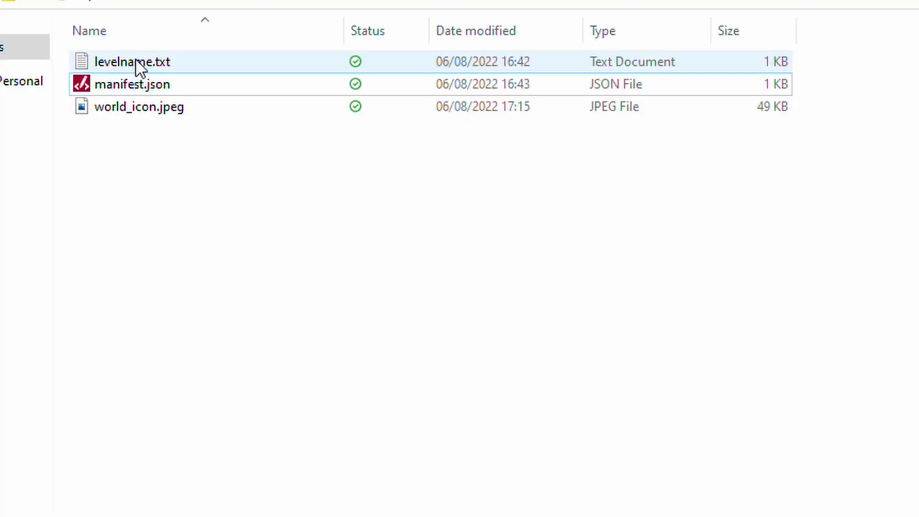
Open levelname.txt in Notepad, review the template's level name, and close the file.
{"action": "left_click", "coordinate": [166, 66]}
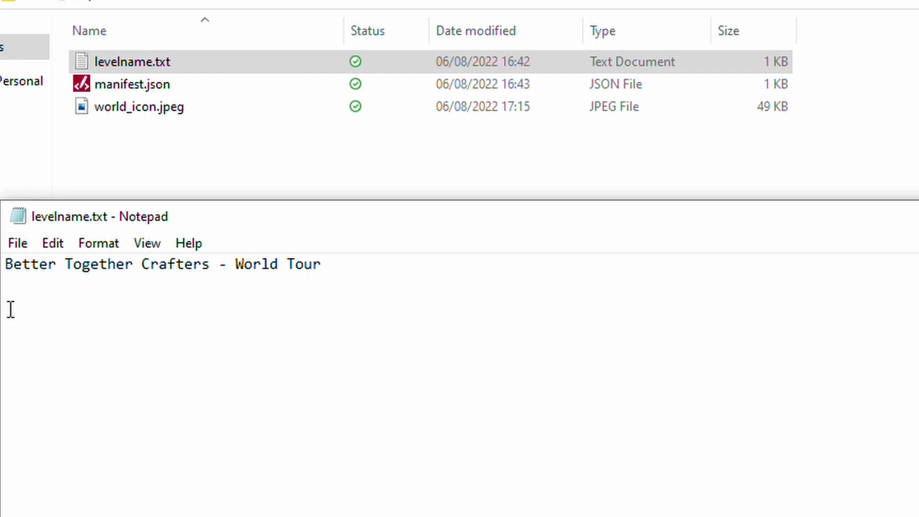
{"action": "left_click_drag", "start_coordinate": [8, 266], "coordinate": [348, 268]}
{"action": "left_click", "coordinate": [348, 268]}
{"action": "key", "text": "ctrl+a"}
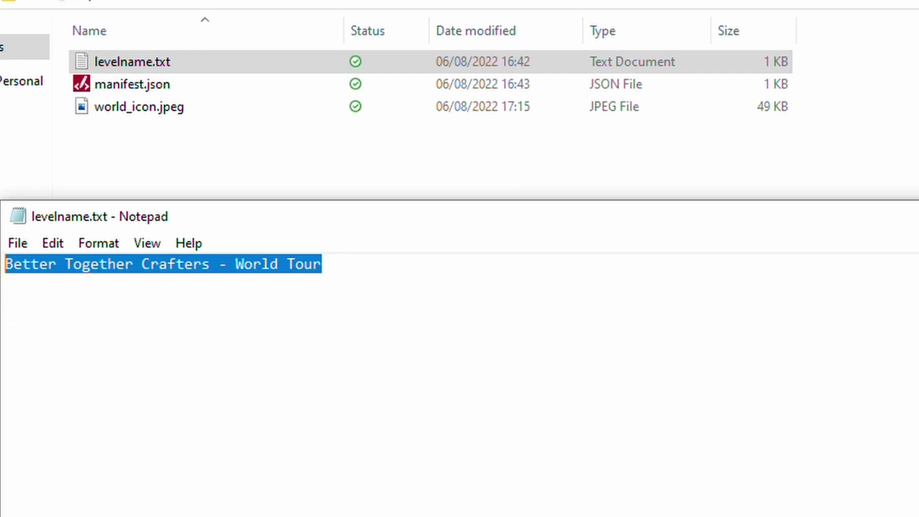
{"action": "key", "text": "alt+F4"}
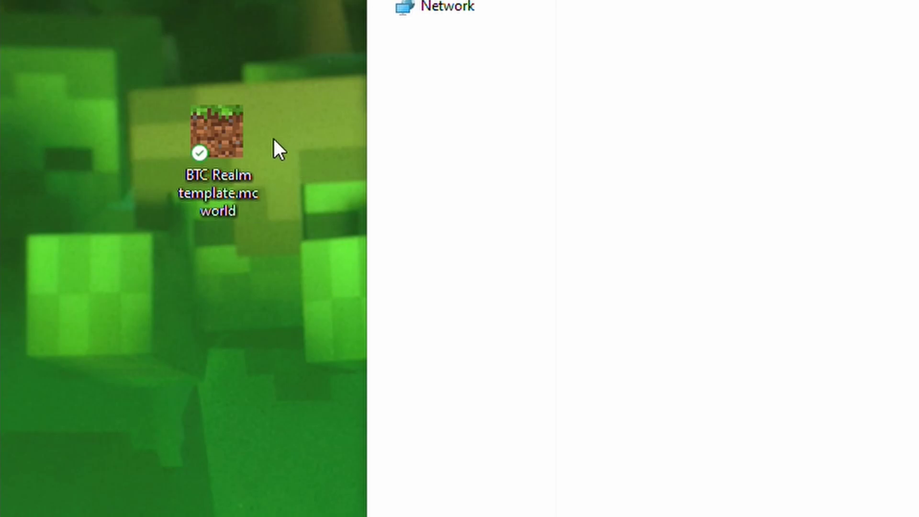
Open BTC Realm template.mcworld in WinRAR and copy its db folder and level.dat into the BTC_Template folder.
{"action": "left_click", "coordinate": [228, 130]}
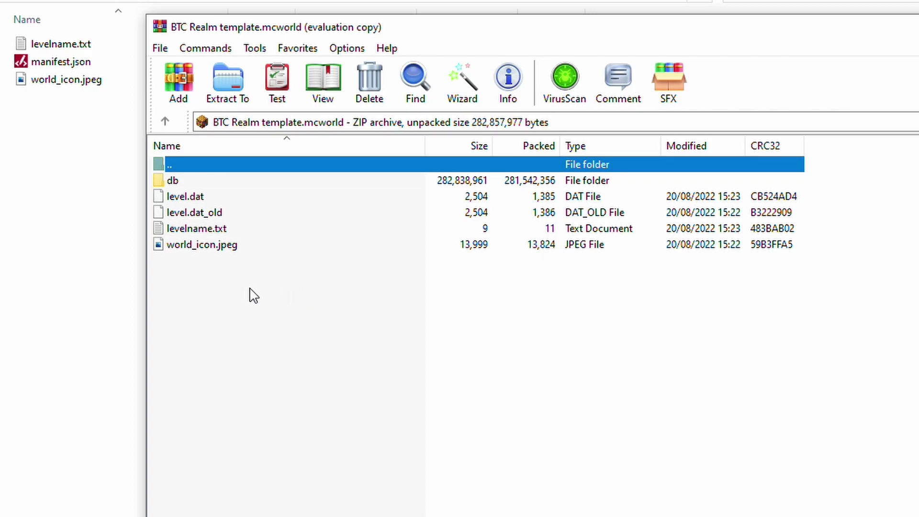
{"action": "left_click", "coordinate": [176, 181]}
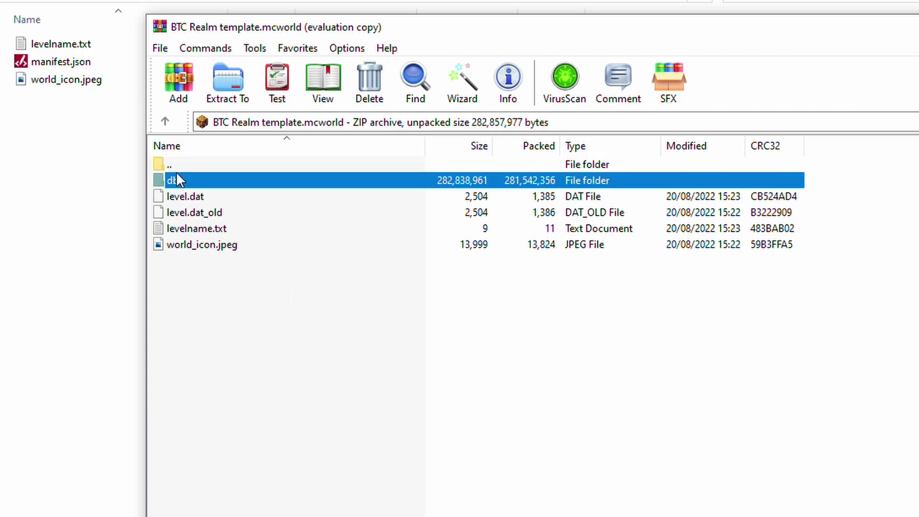
{"action": "left_click", "coordinate": [191, 197], "text": "ctrl"}
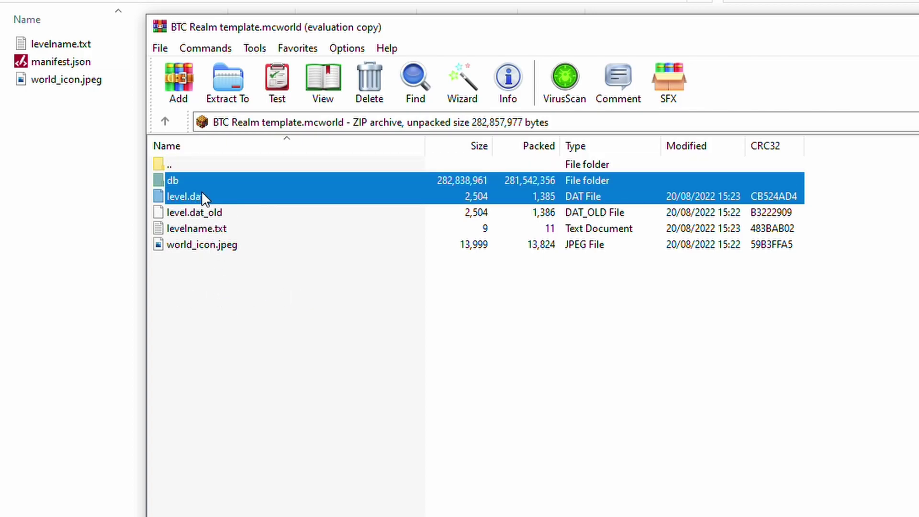
{"action": "left_click_drag", "start_coordinate": [202, 191], "coordinate": [56, 165]}
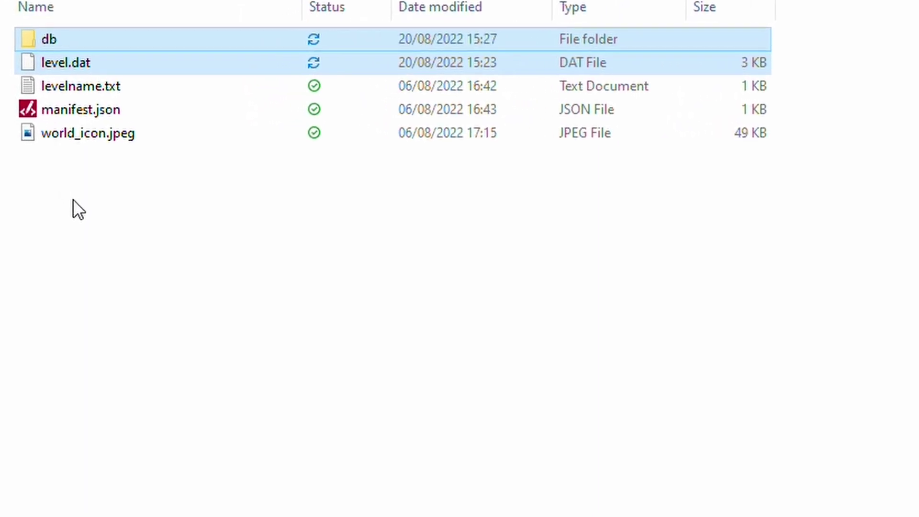
{"action": "left_click", "coordinate": [352, 358]}
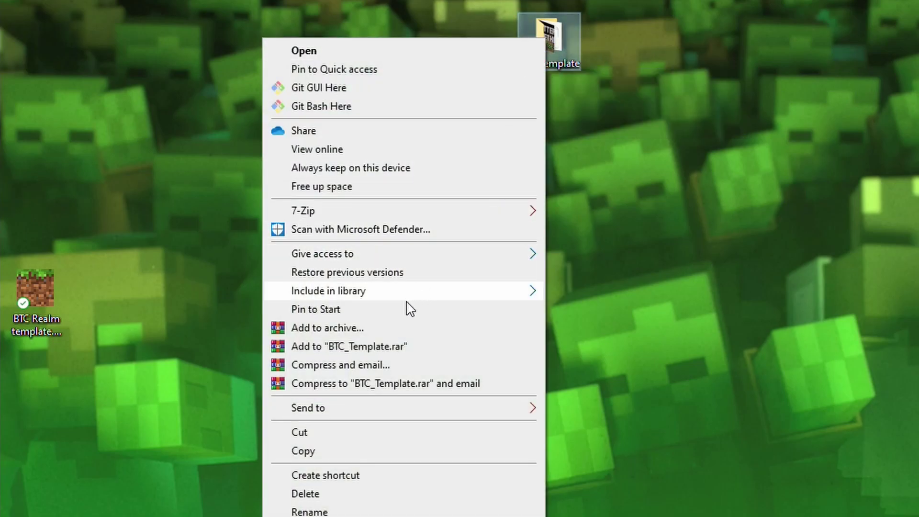
Compress the BTC_Template folder into a ZIP archive named BTC_Template.zip and place it beside the folder on the desktop.
{"action": "left_click", "coordinate": [345, 329]}
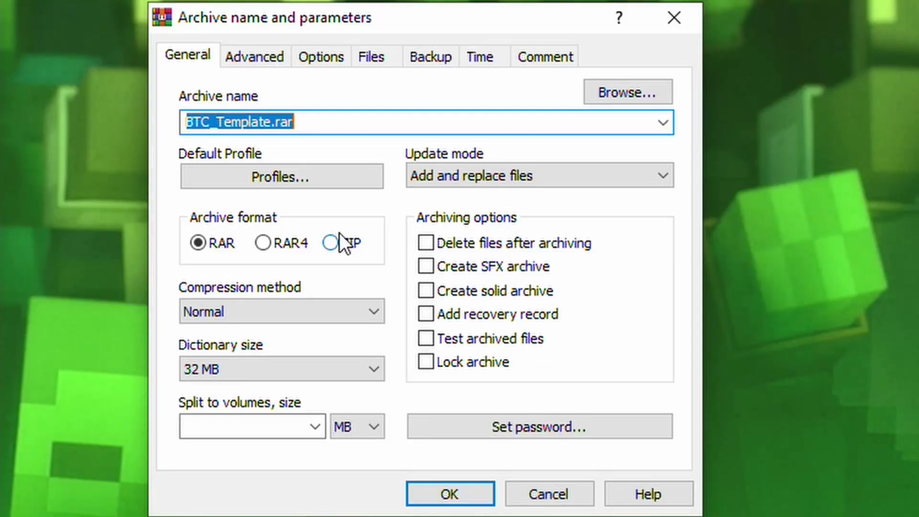
{"action": "left_click", "coordinate": [342, 242]}
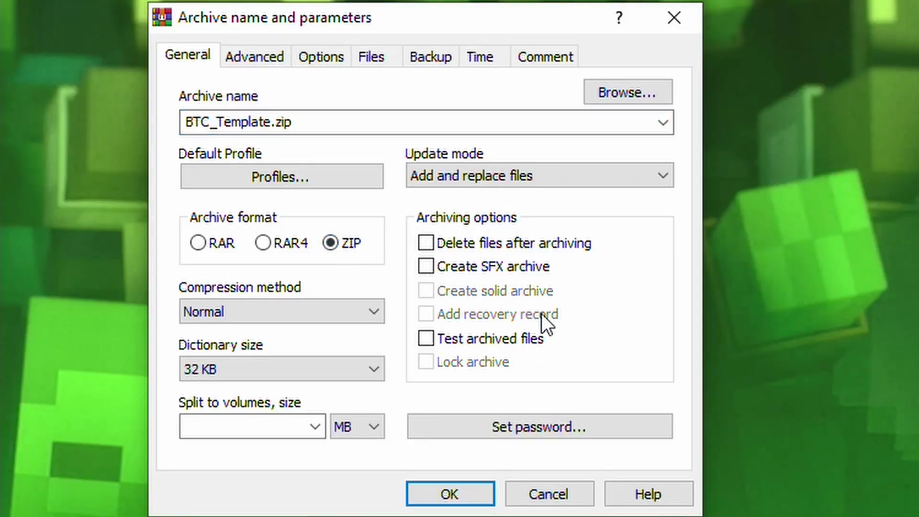
{"action": "left_click_drag", "start_coordinate": [272, 122], "coordinate": [168, 123]}
{"action": "left_click", "coordinate": [331, 123]}
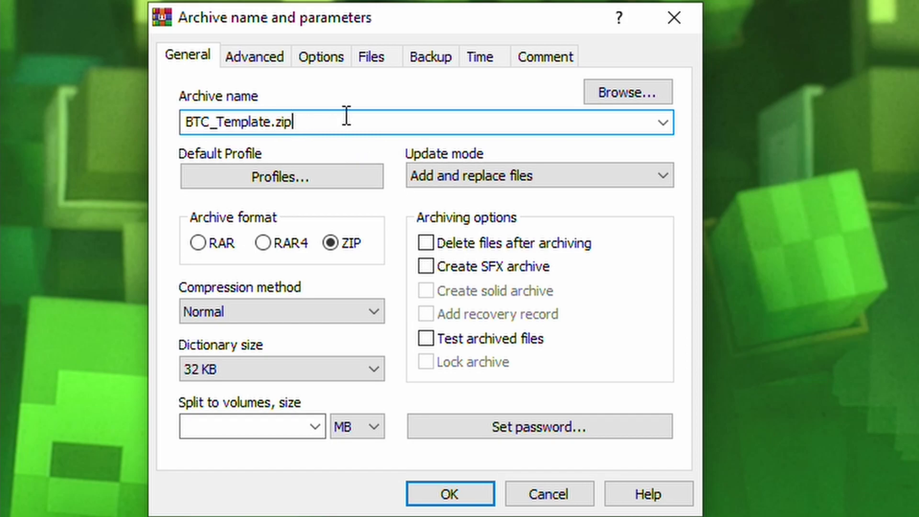
{"action": "left_click", "coordinate": [453, 493]}
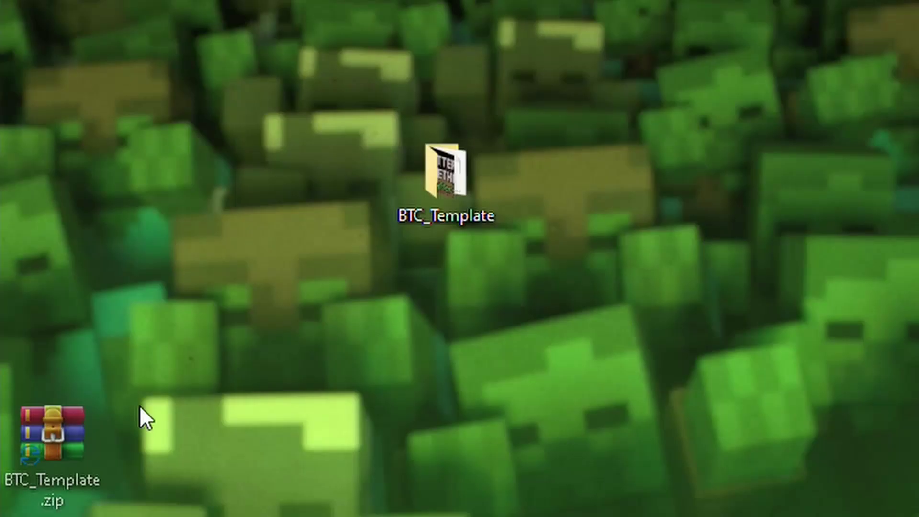
{"action": "left_click_drag", "start_coordinate": [51, 431], "coordinate": [565, 176]}
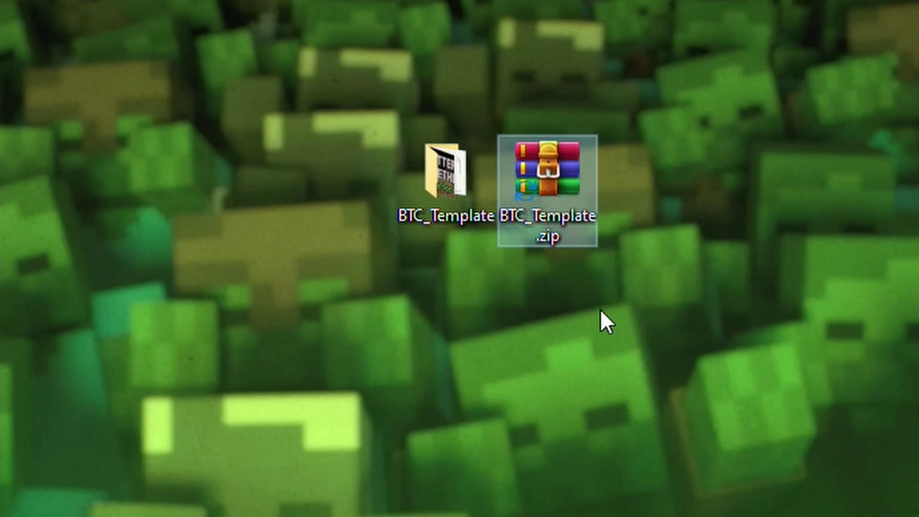
{"action": "left_click", "coordinate": [564, 237]}
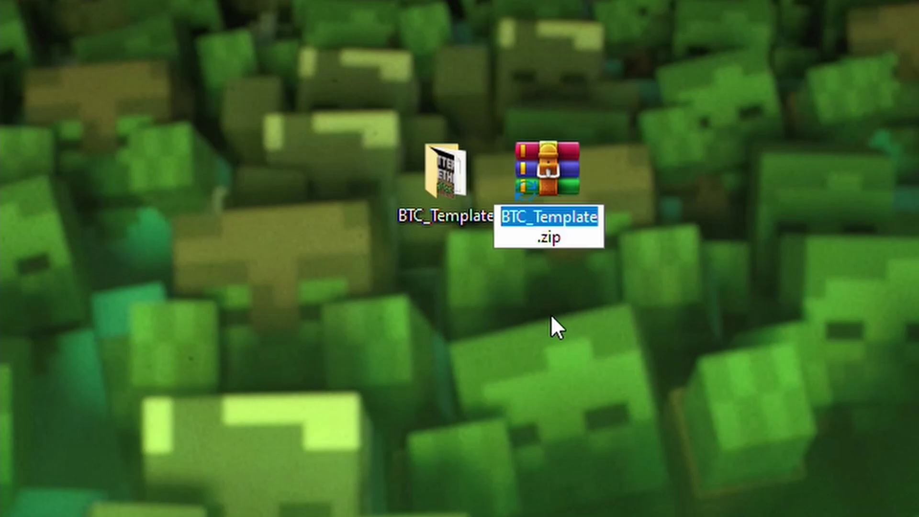
{"action": "left_click", "coordinate": [534, 232]}
{"action": "key", "text": "Return"}
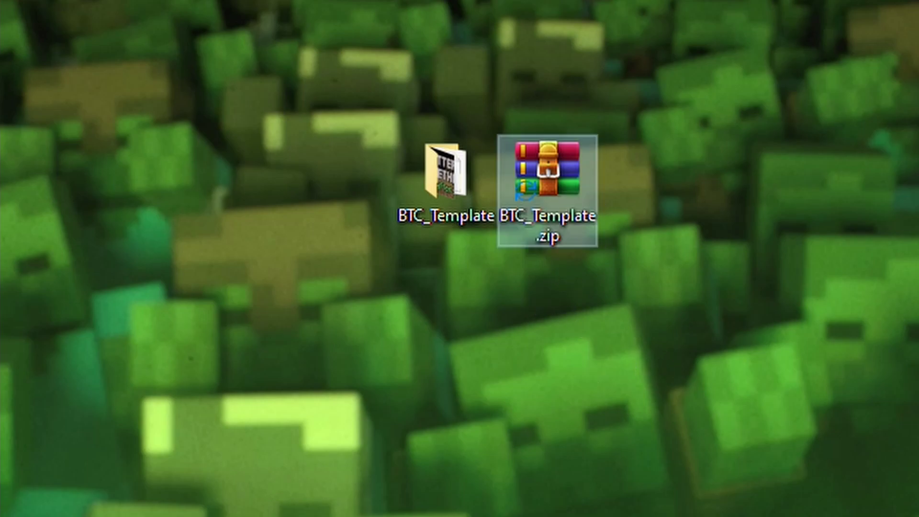
Open a File Explorer window and check whether file name extensions are set to be shown.
{"action": "key", "text": "super+e"}
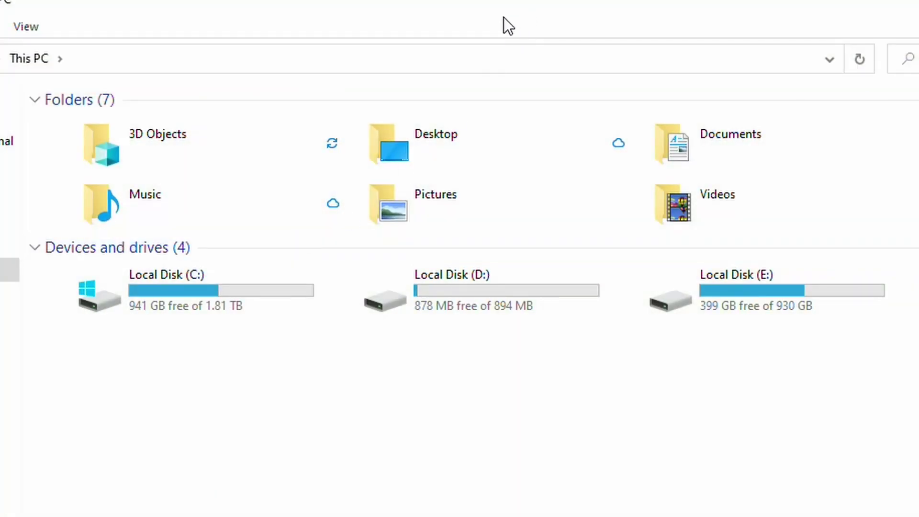
{"action": "left_click", "coordinate": [28, 26]}
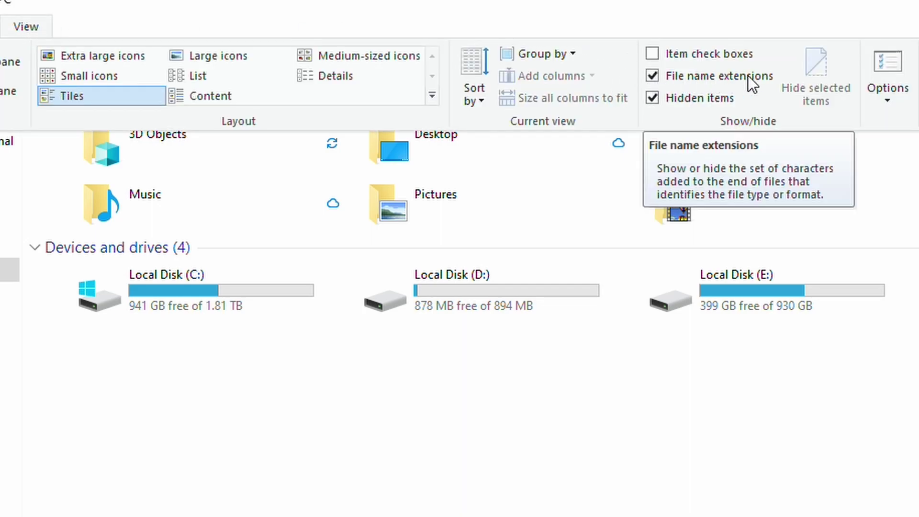
Close the File Explorer window and change the desktop archive's extension so it is named BTC_Template.mcaddon.
{"action": "left_click", "coordinate": [508, 4]}
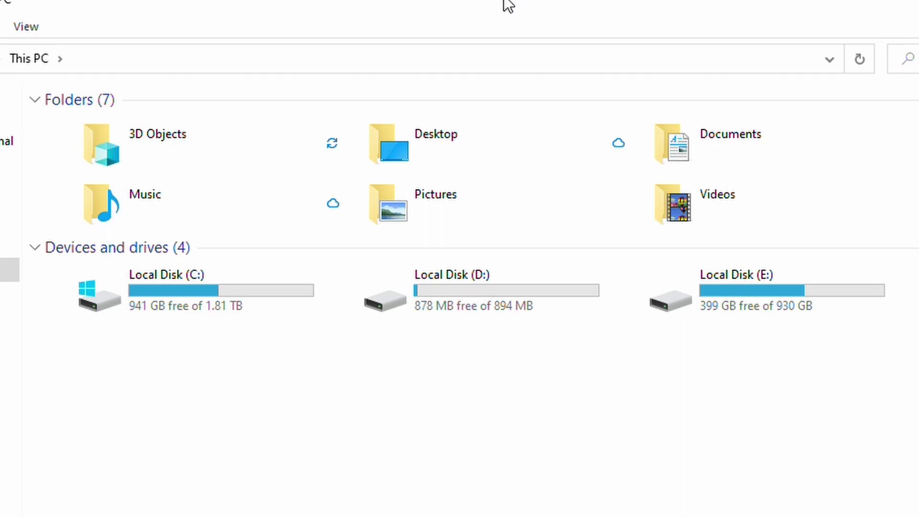
{"action": "left_click", "coordinate": [836, 5]}
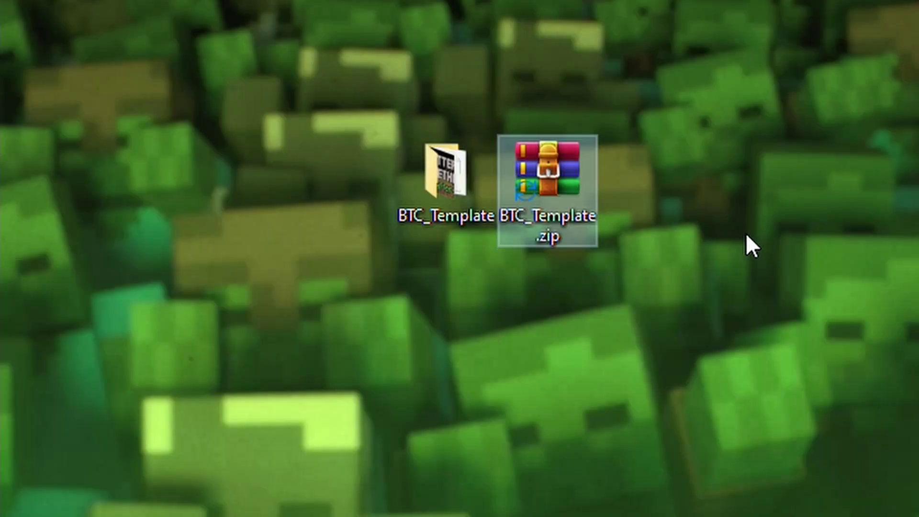
{"action": "left_click", "coordinate": [569, 237]}
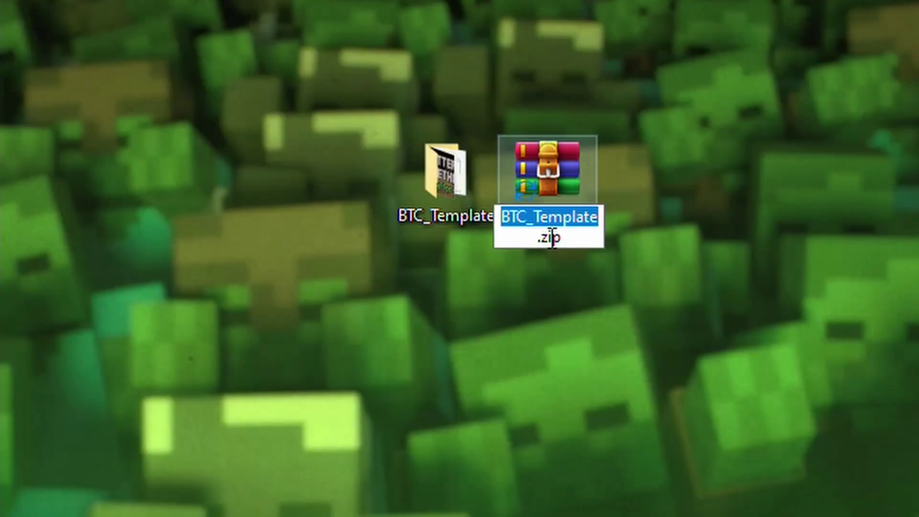
{"action": "left_click", "coordinate": [538, 240]}
{"action": "left_click_drag", "start_coordinate": [546, 244], "coordinate": [565, 242]}
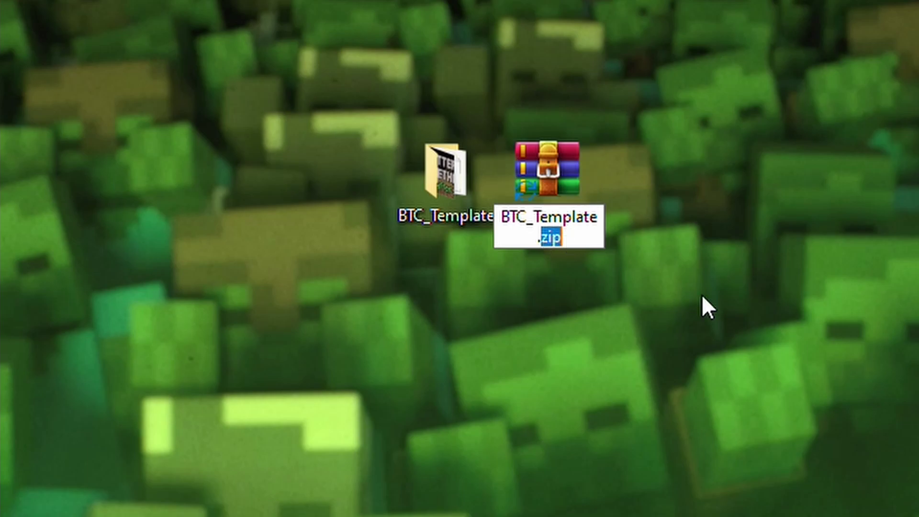
{"action": "type", "text": "mcaddon"}
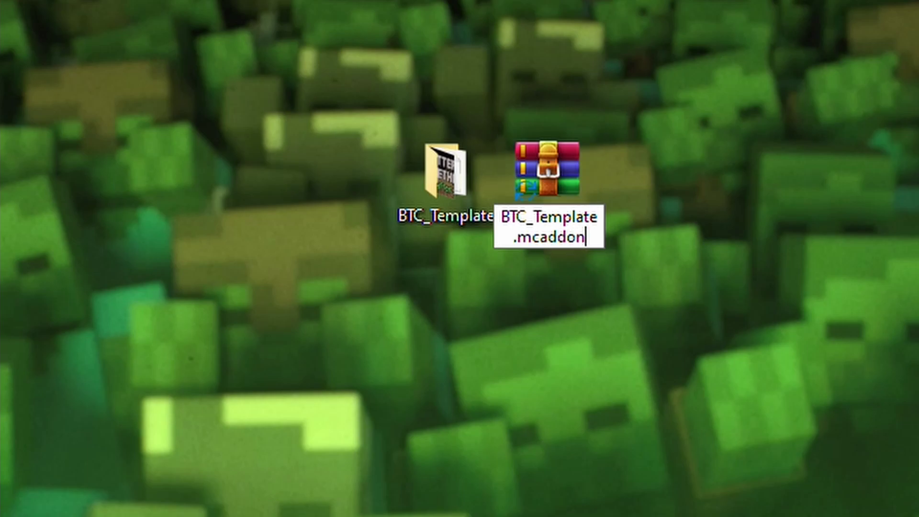
{"action": "key", "text": "Return"}
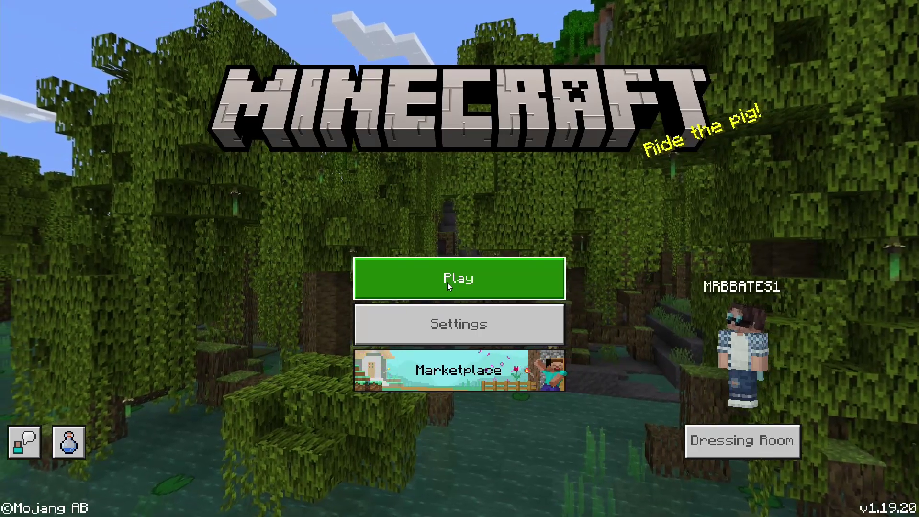
In Minecraft, start a new world from the imported template Better Together Crafters - World Tour.
{"action": "left_click", "coordinate": [447, 283]}
{"action": "left_click", "coordinate": [403, 108]}
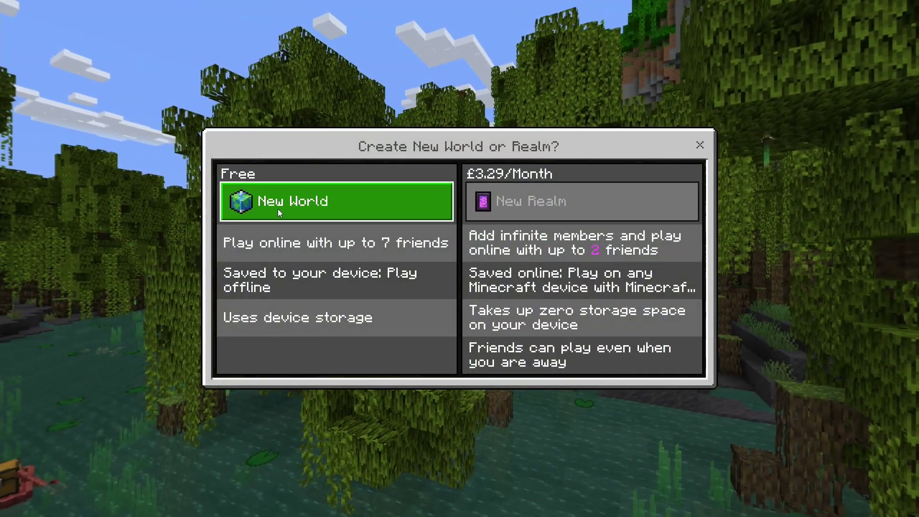
{"action": "left_click", "coordinate": [278, 208]}
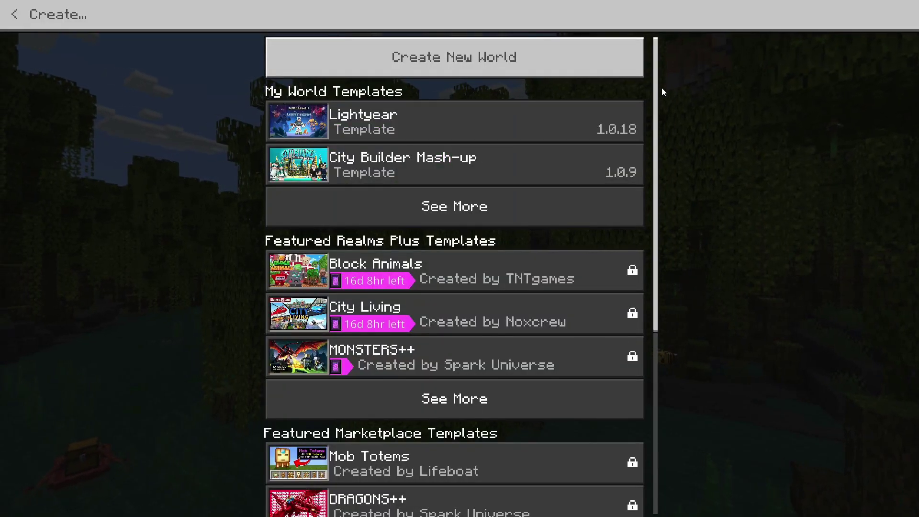
{"action": "scroll", "coordinate": [336, 355], "scroll_direction": "down", "scroll_amount": 5}
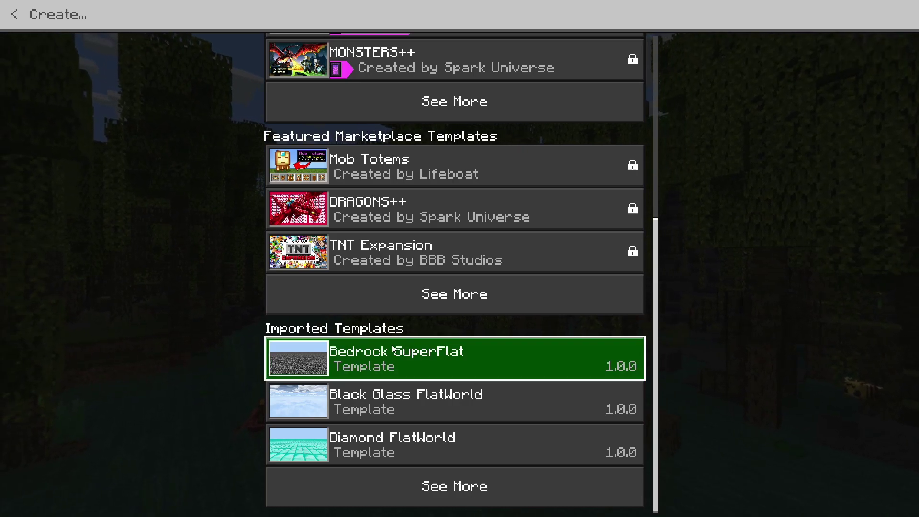
{"action": "left_click", "coordinate": [463, 490]}
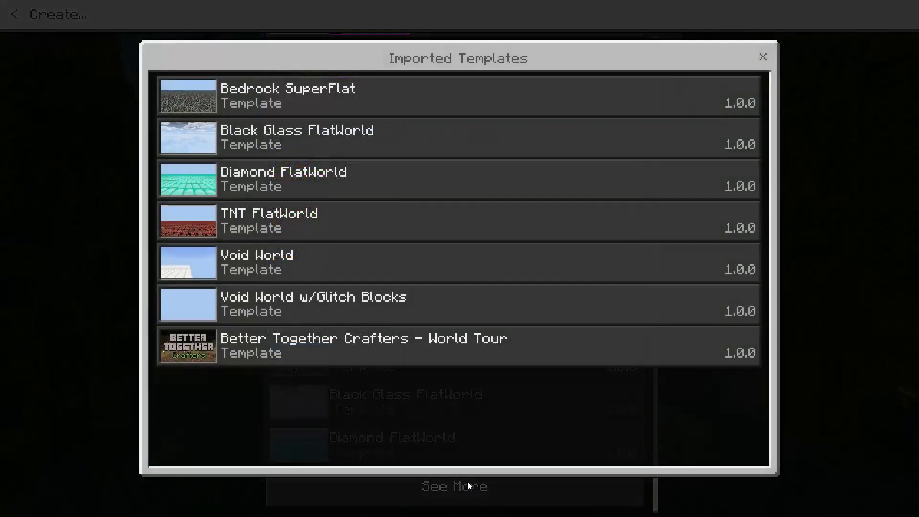
{"action": "left_click", "coordinate": [334, 348]}
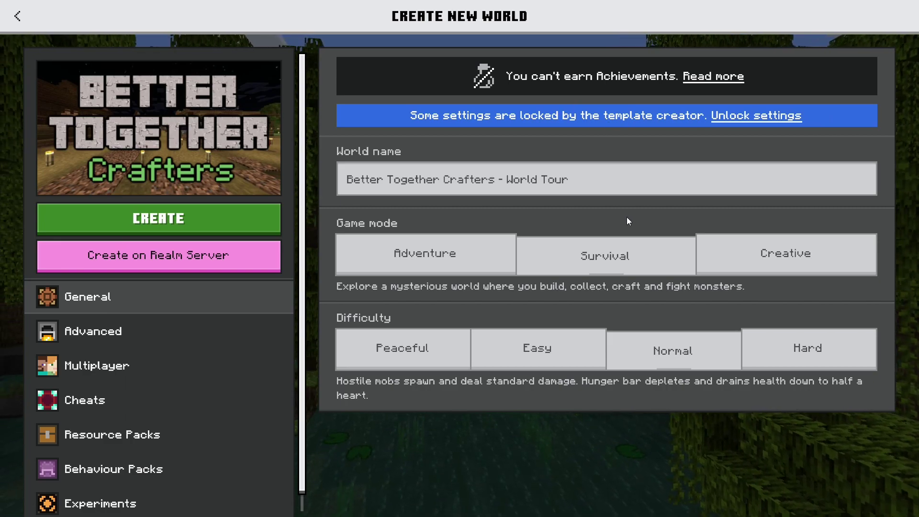
Review the template's Advanced, Multiplayer, Cheats and General settings and the option to unlock its locked world settings.
{"action": "left_click", "coordinate": [137, 341]}
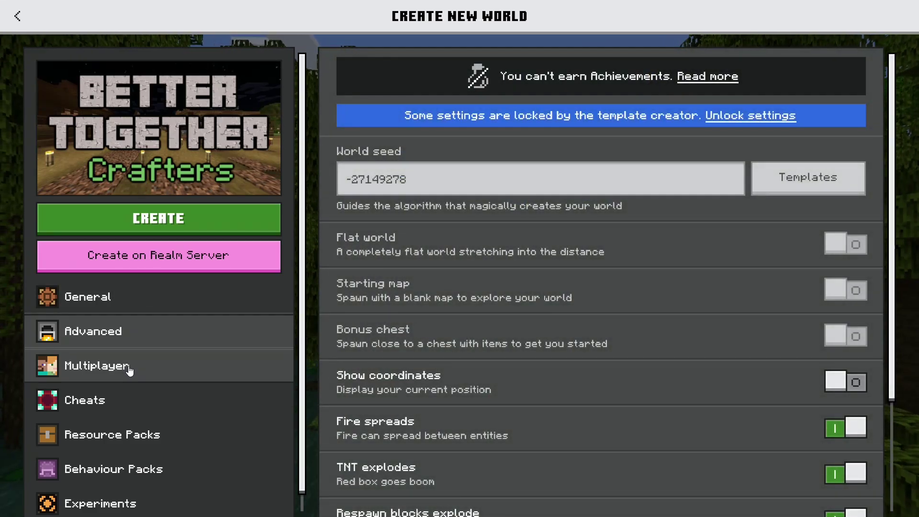
{"action": "left_click", "coordinate": [127, 369]}
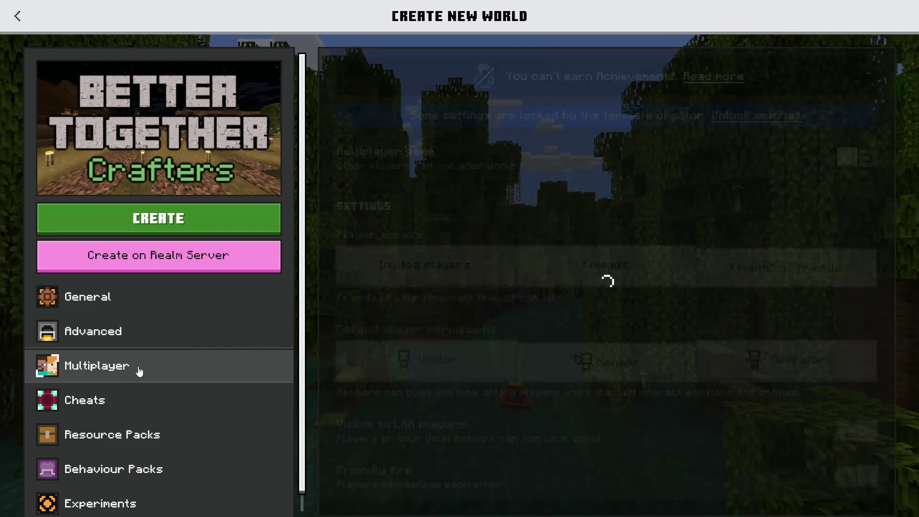
{"action": "left_click", "coordinate": [123, 399]}
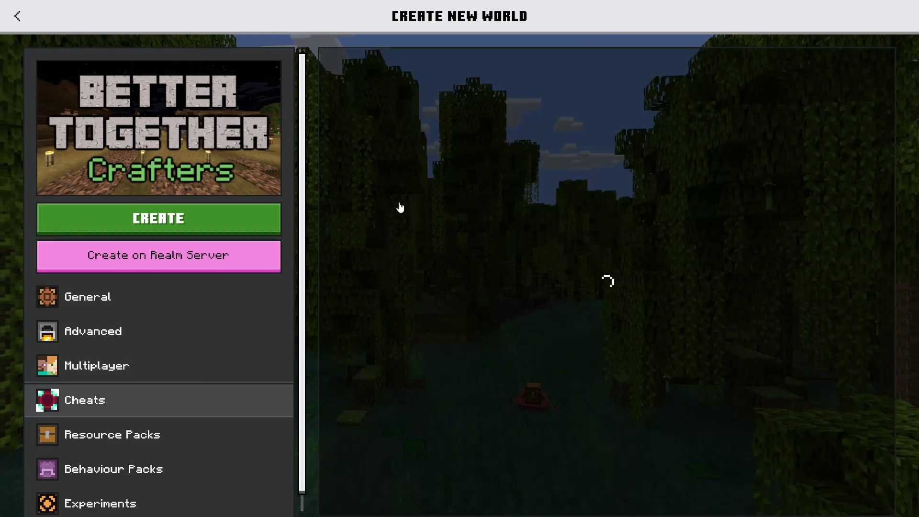
{"action": "left_click", "coordinate": [98, 293]}
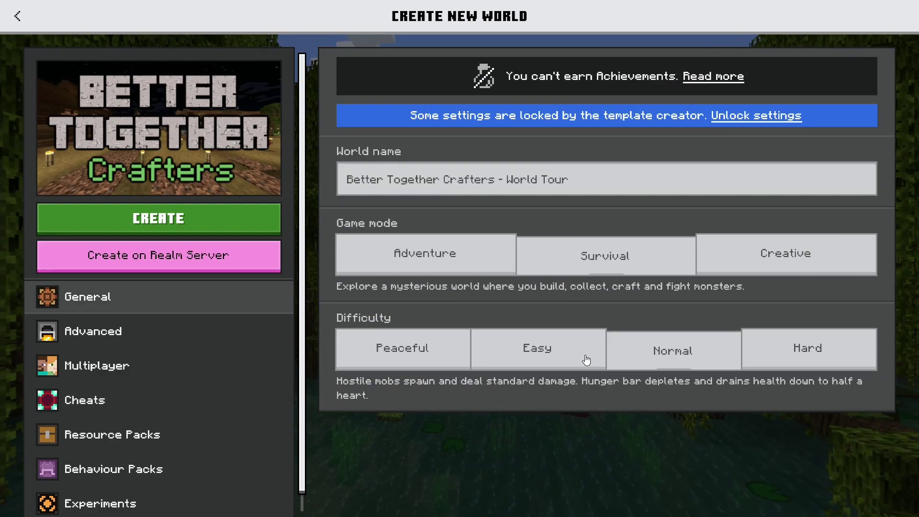
{"action": "left_click", "coordinate": [762, 117]}
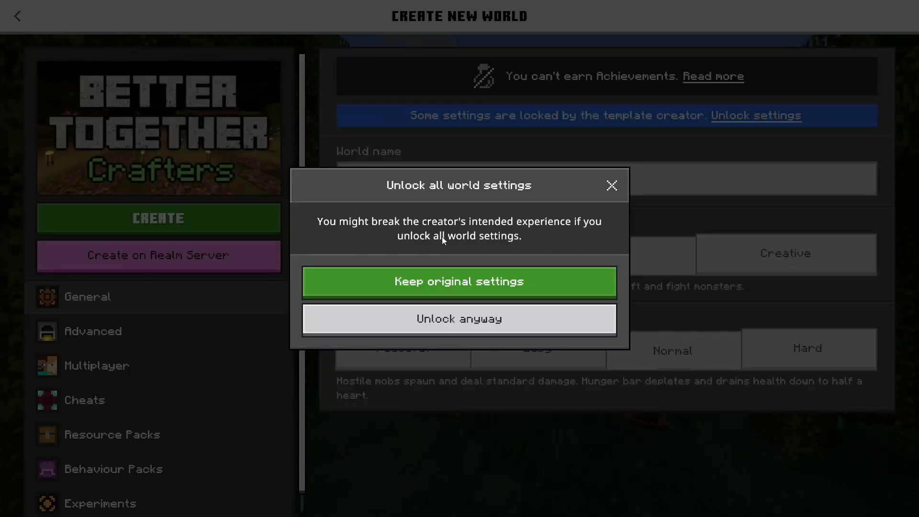
{"action": "left_click", "coordinate": [475, 332]}
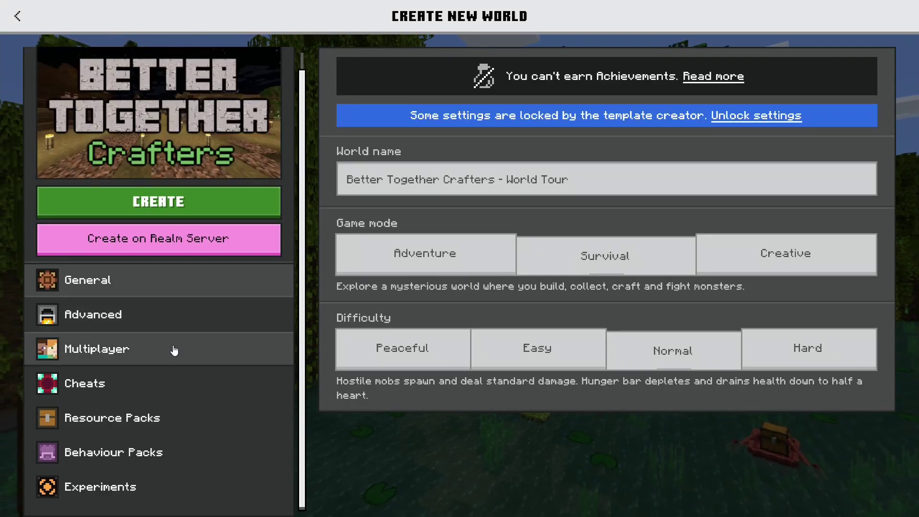
Create the world from the template and walk from the spawn building towards the bridge and along the town street past the Sheriff building.
{"action": "left_click", "coordinate": [159, 201]}
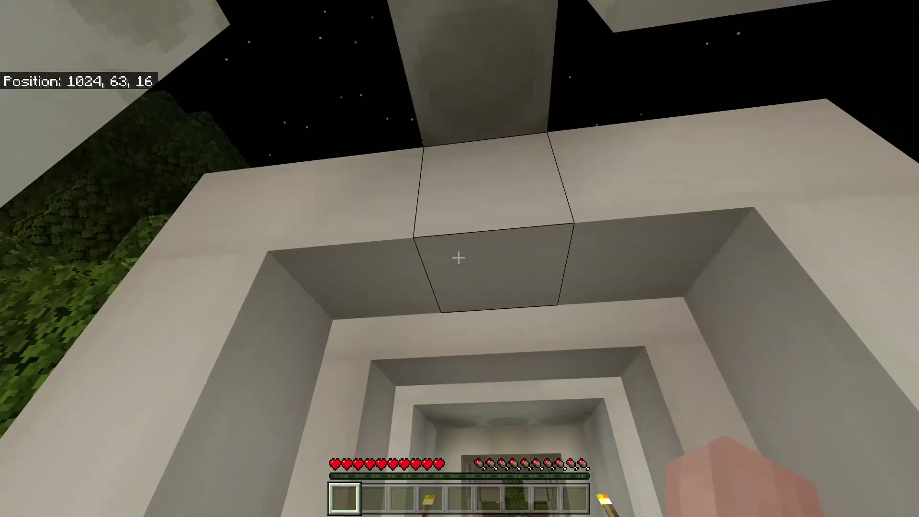
{"action": "key", "text": "w"}
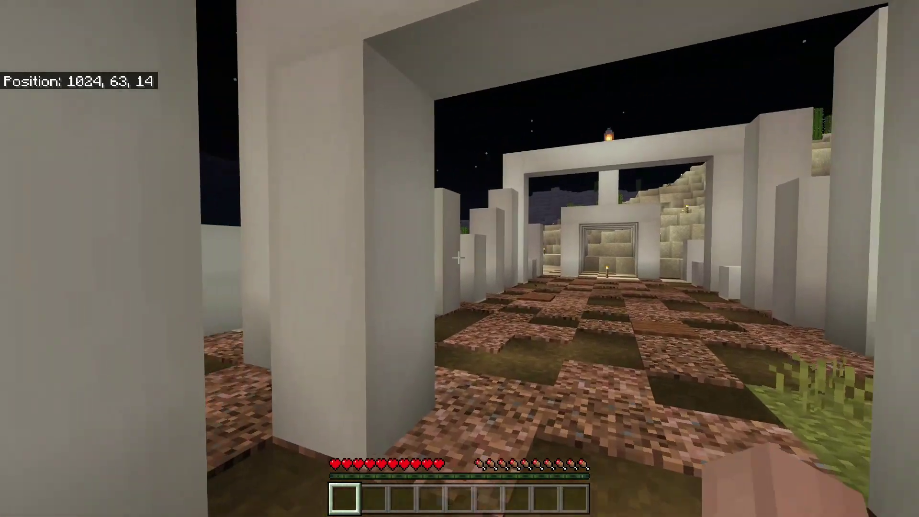
{"action": "key", "text": "w"}
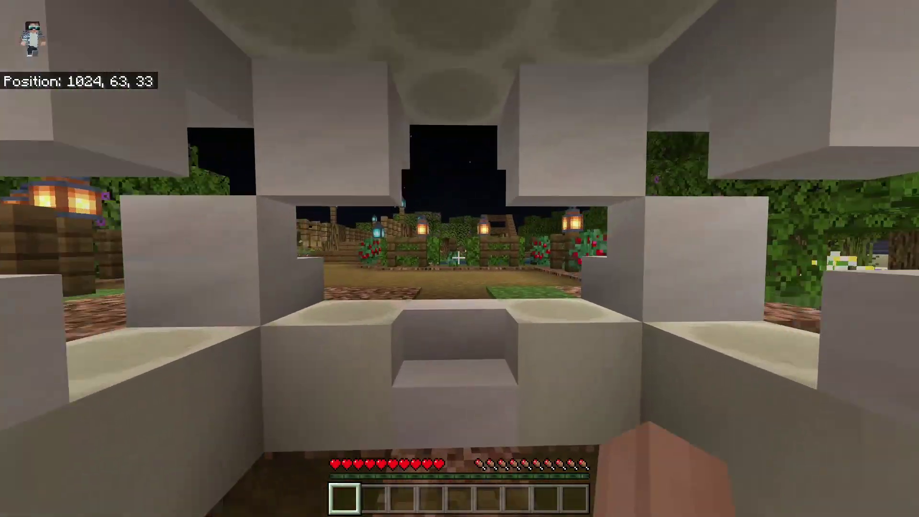
{"action": "key", "text": "w"}
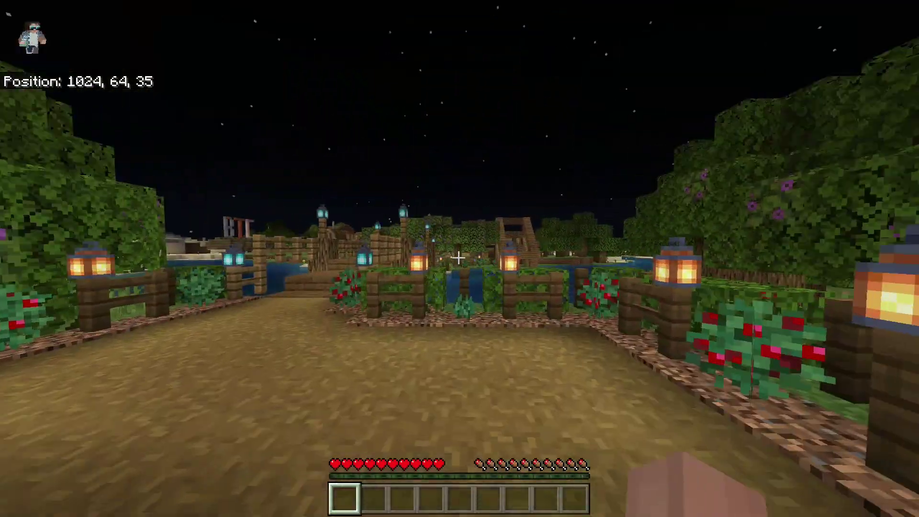
{"action": "key", "text": "w"}
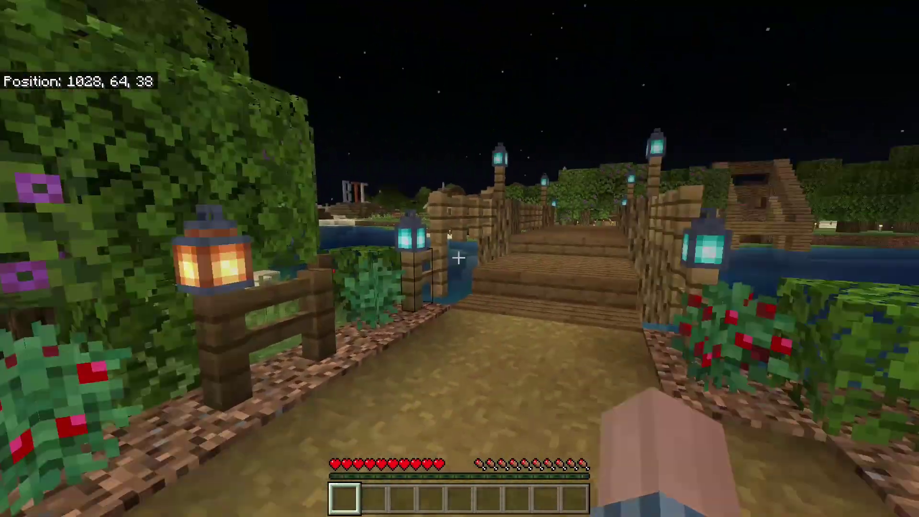
{"action": "key", "text": "w"}
{"action": "key", "text": "w"}
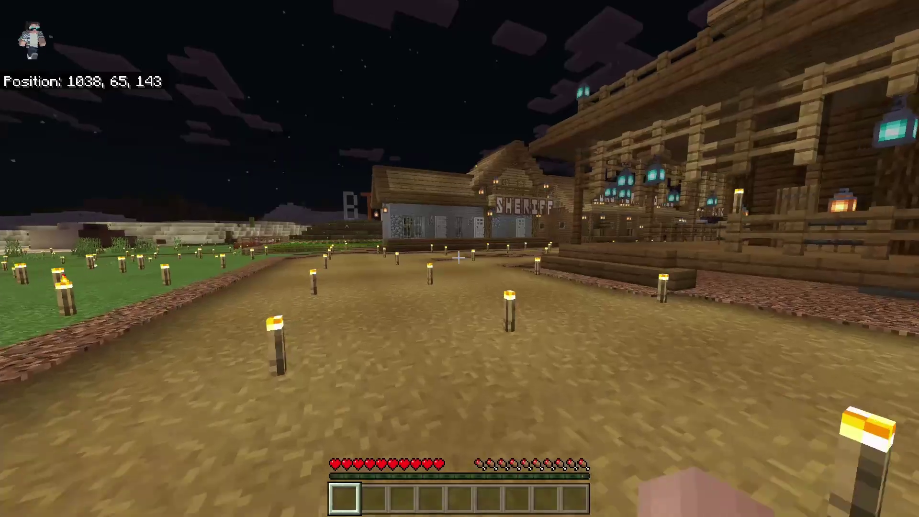
{"action": "key", "text": "w"}
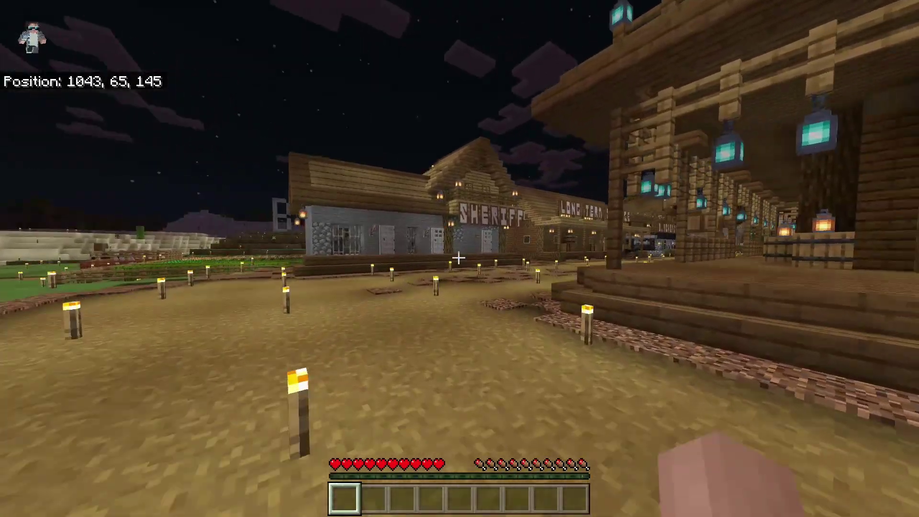
{"action": "key", "text": "w"}
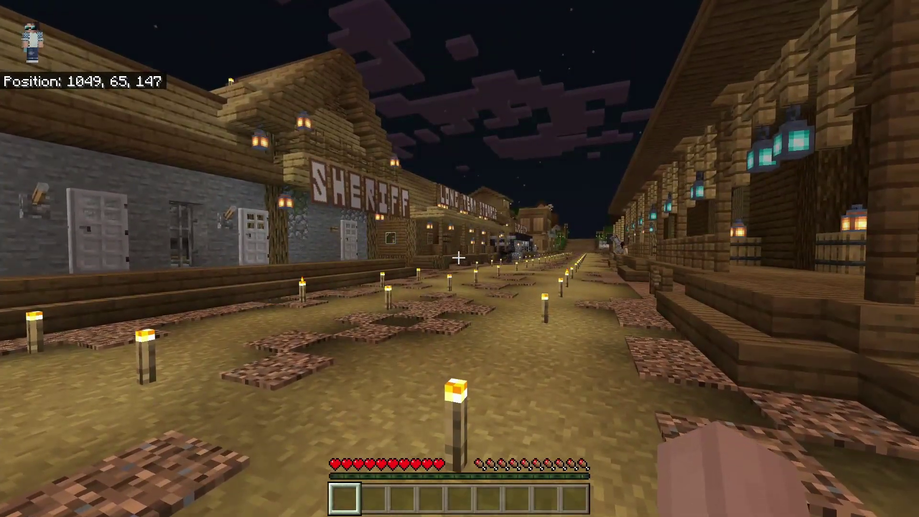
{"action": "key", "text": "w"}
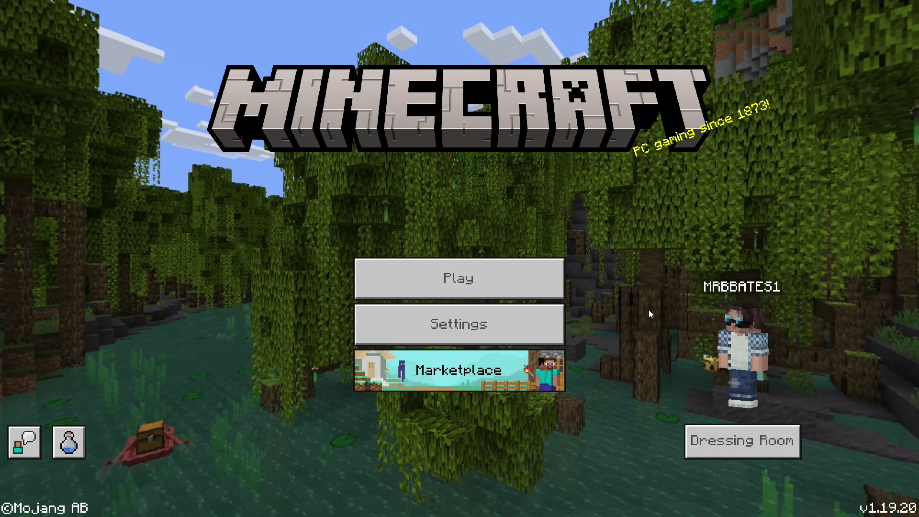
Delete the Better Together Crafters world template permanently from the game's stored world templates.
{"action": "left_click", "coordinate": [424, 341]}
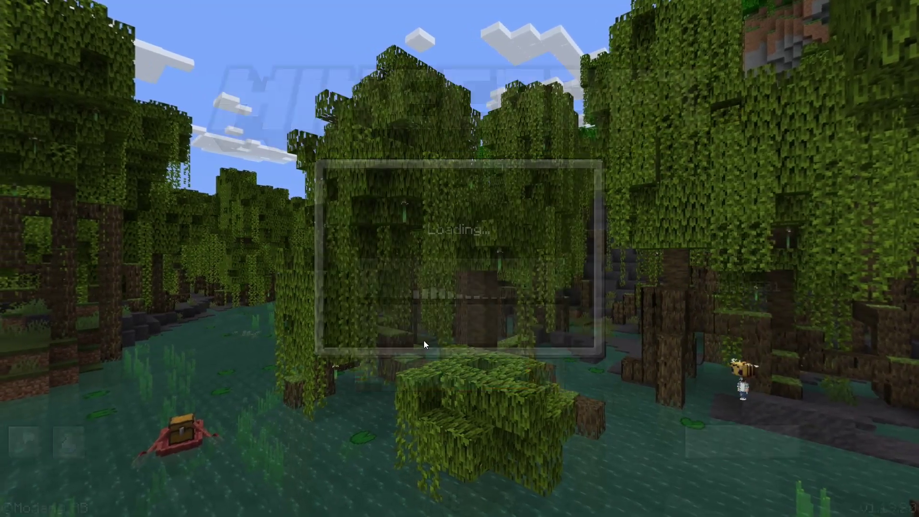
{"action": "left_click", "coordinate": [103, 449]}
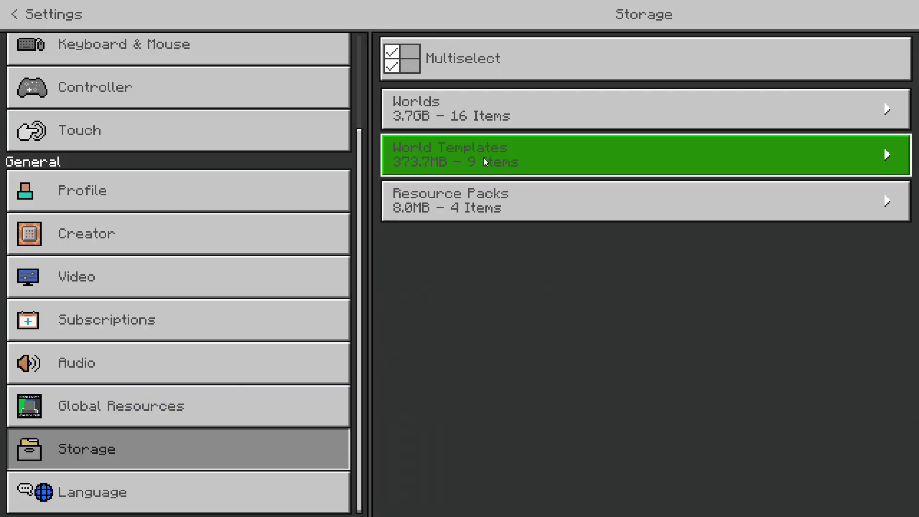
{"action": "left_click", "coordinate": [470, 157]}
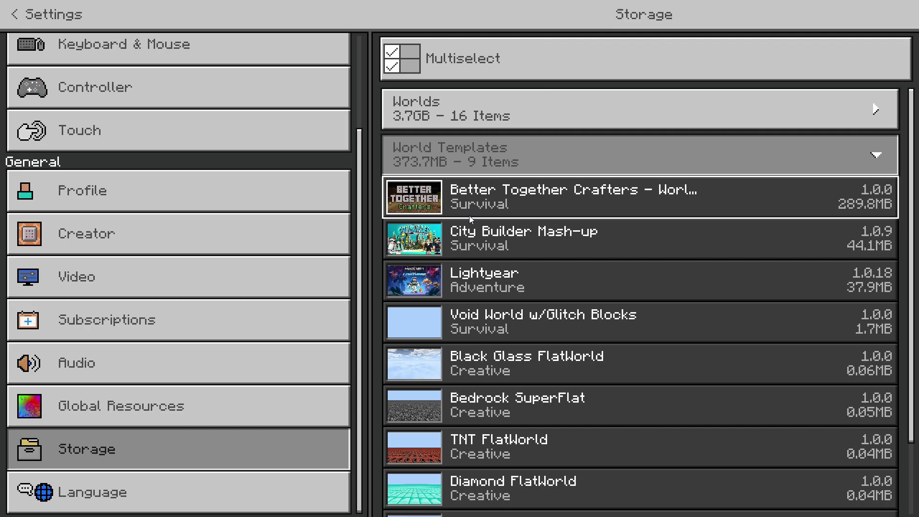
{"action": "left_click", "coordinate": [437, 213]}
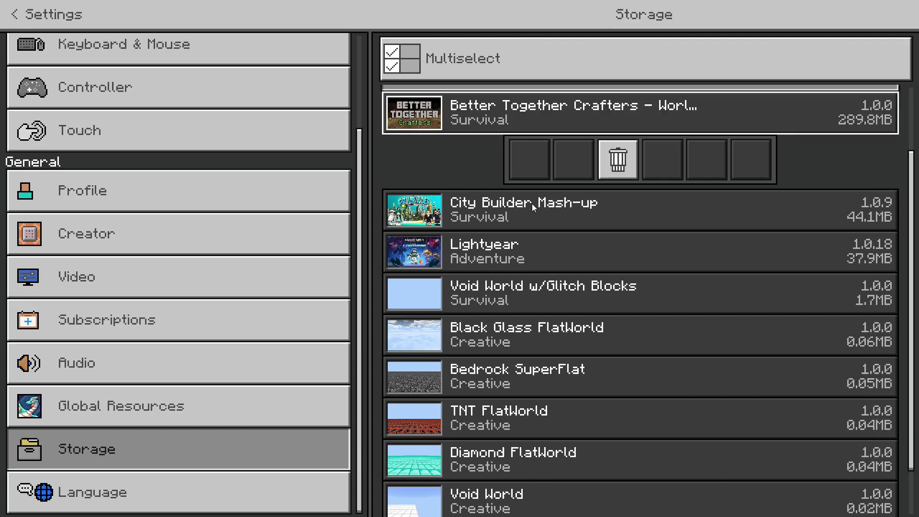
{"action": "left_click", "coordinate": [617, 157]}
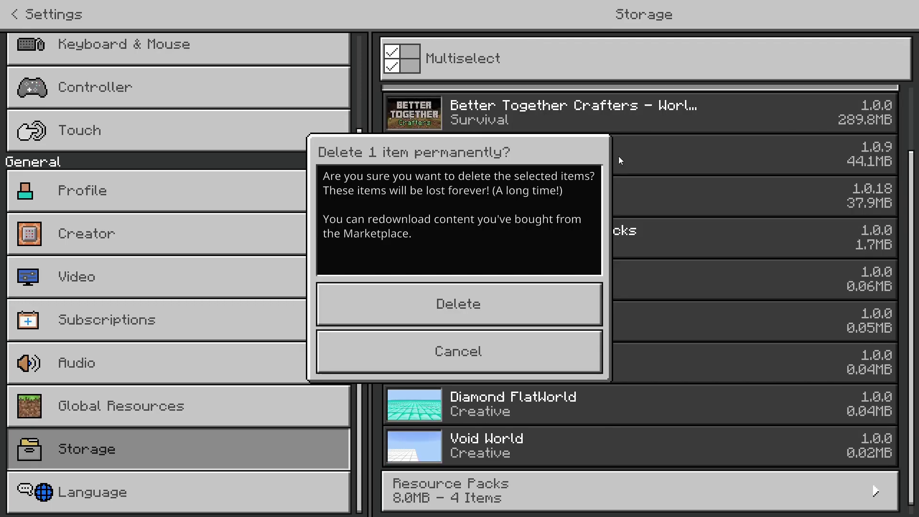
{"action": "left_click", "coordinate": [467, 304]}
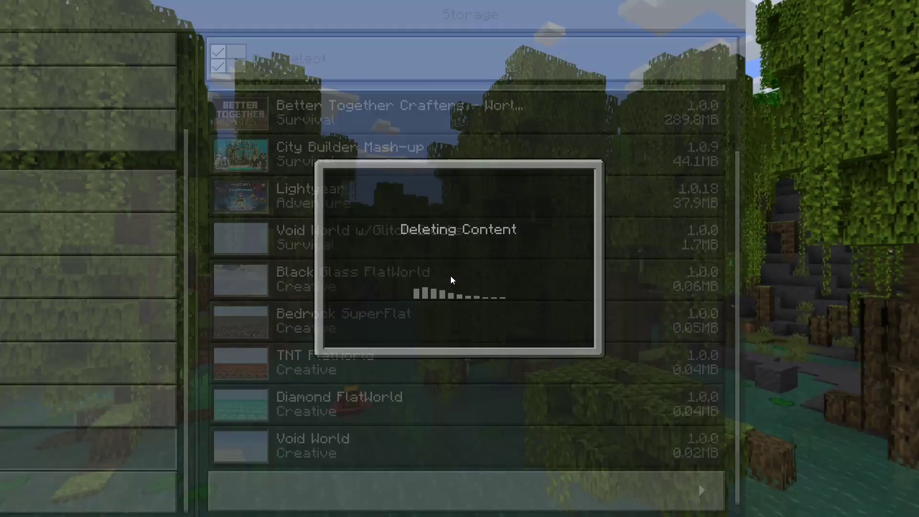